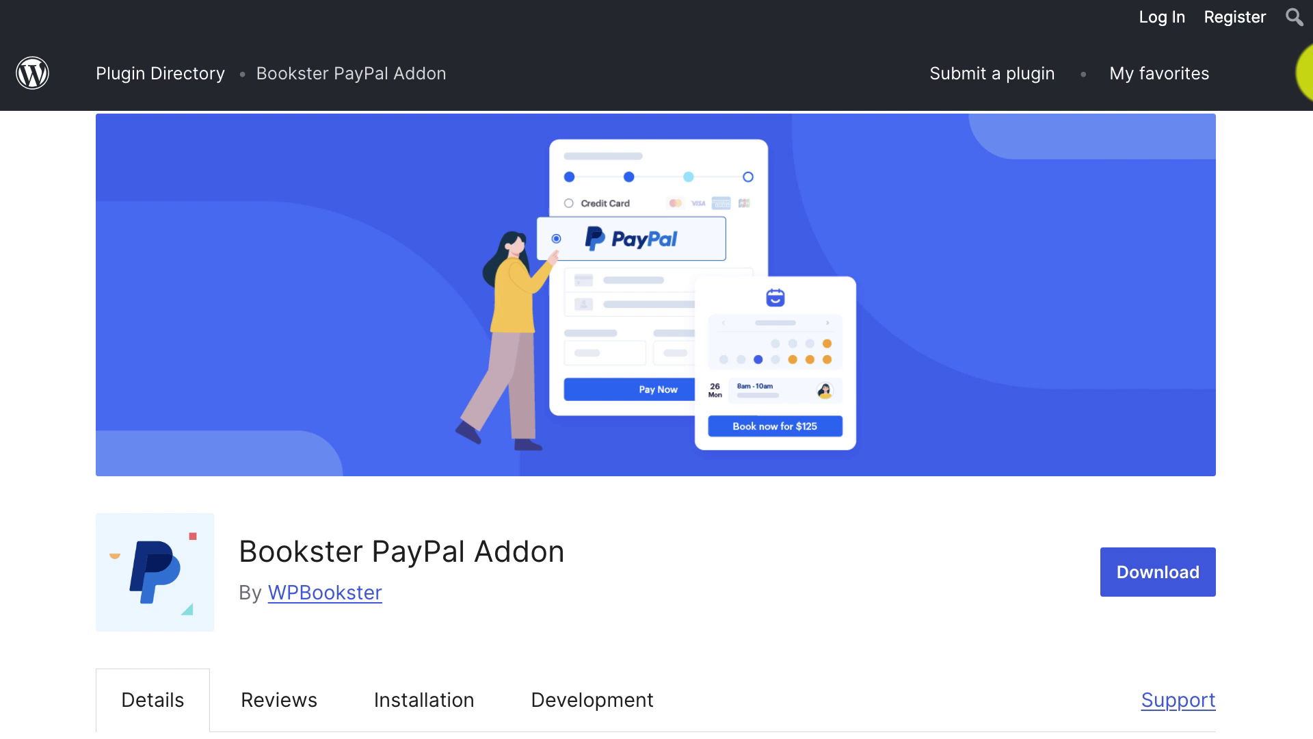
scroll(1310, 103, "down", 4)
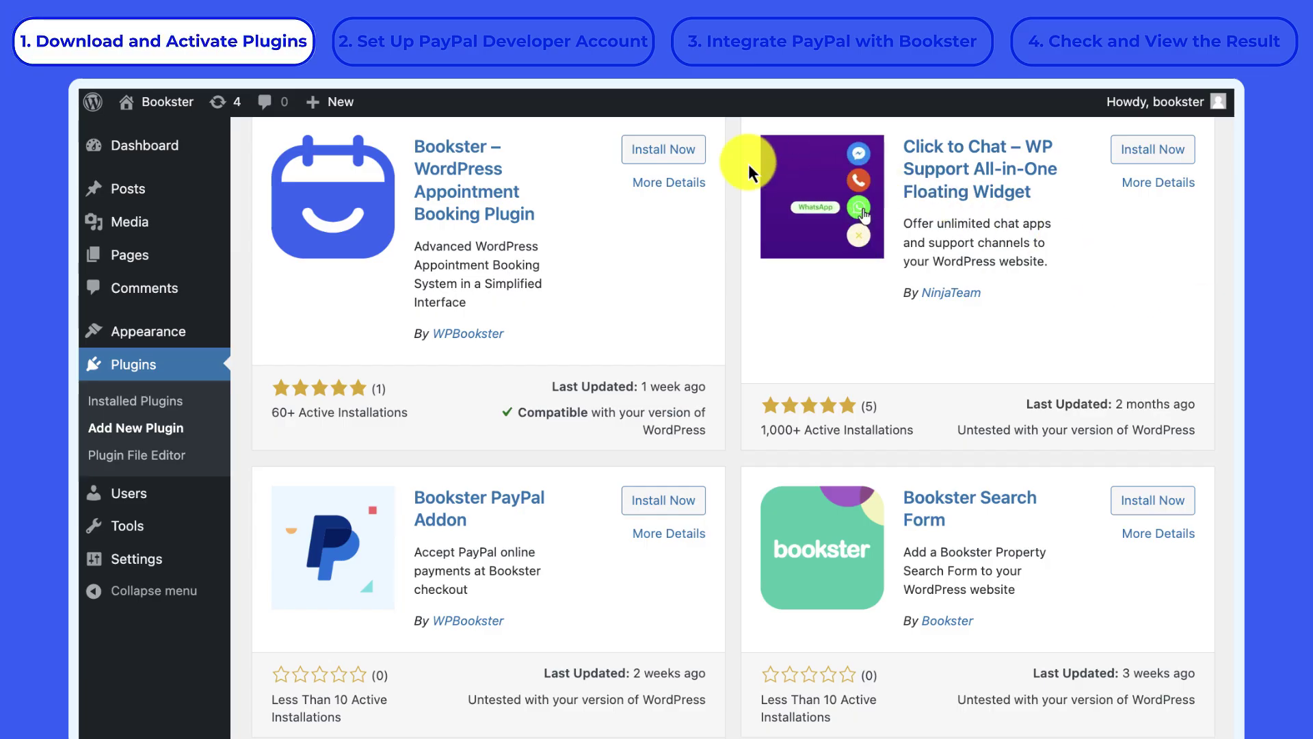
Install the Bookster plugin and the Bookster PayPal Addon
left_click(685, 152)
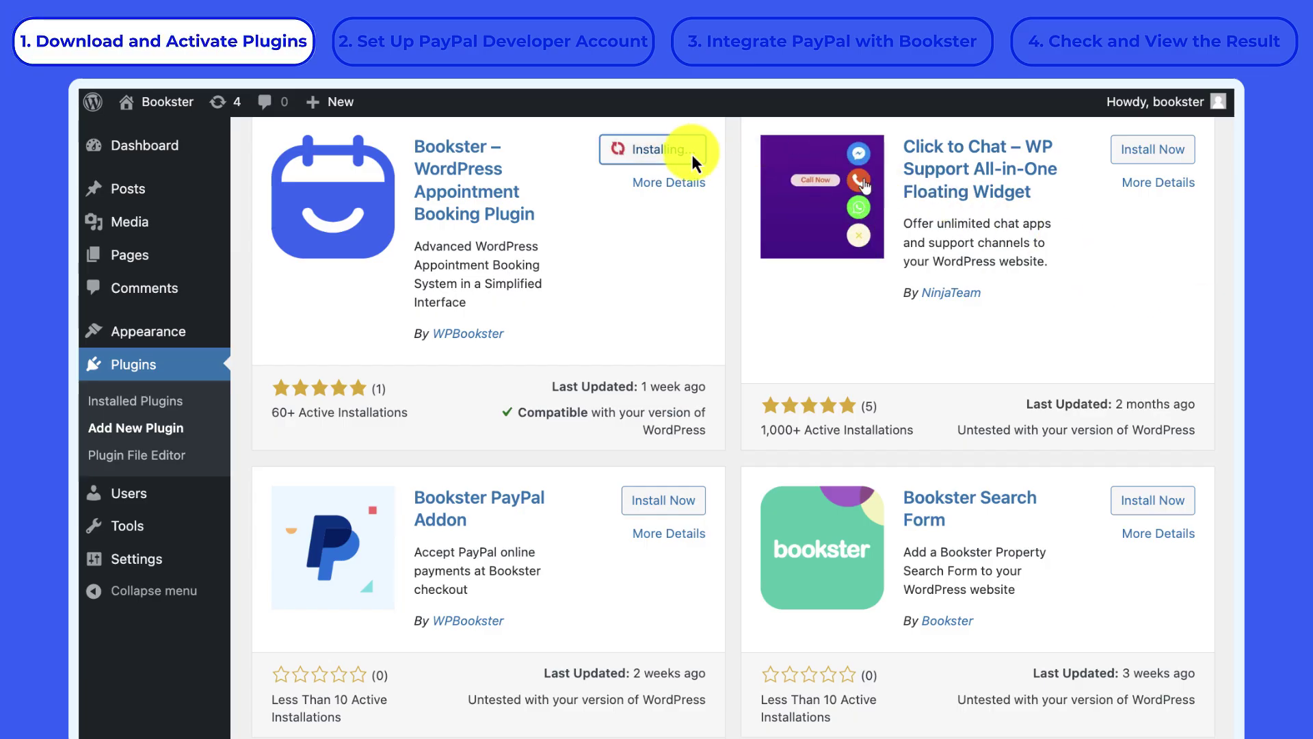
left_click(660, 503)
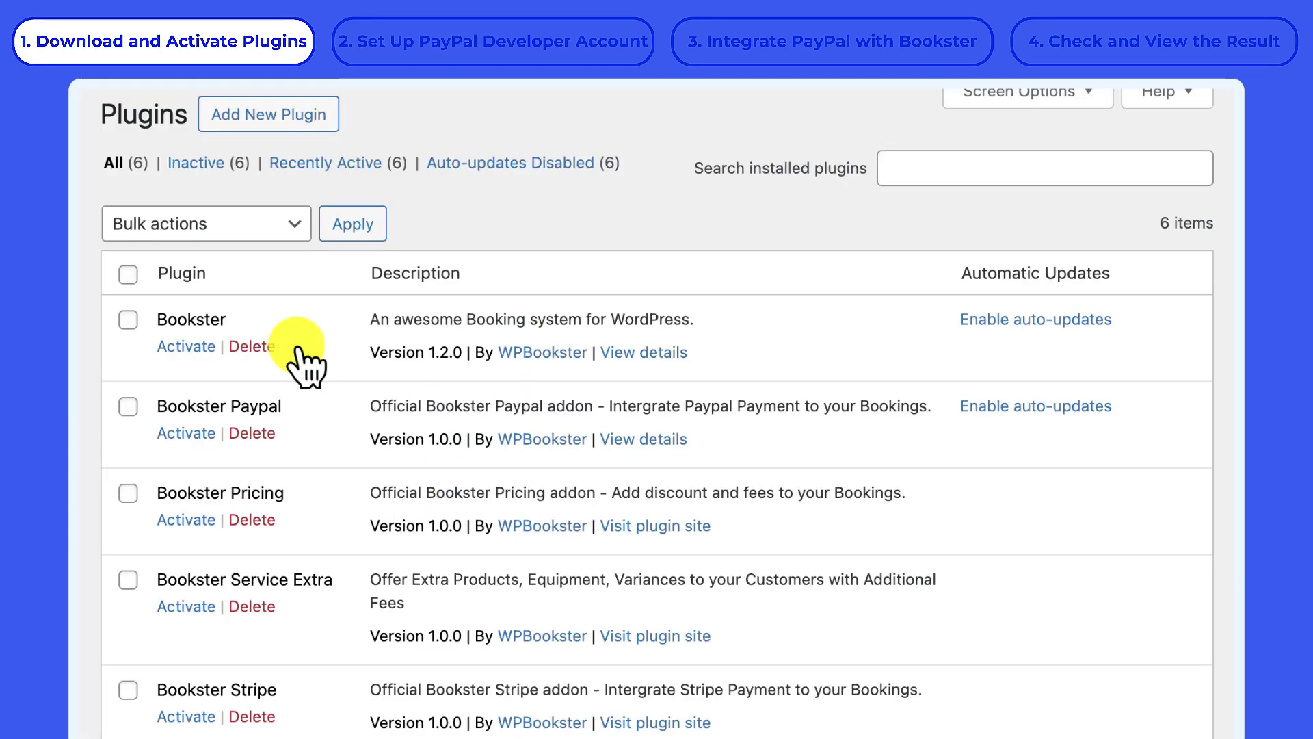
Bulk-activate Bookster and Bookster Paypal from the Plugins page
left_click(128, 320)
left_click(128, 408)
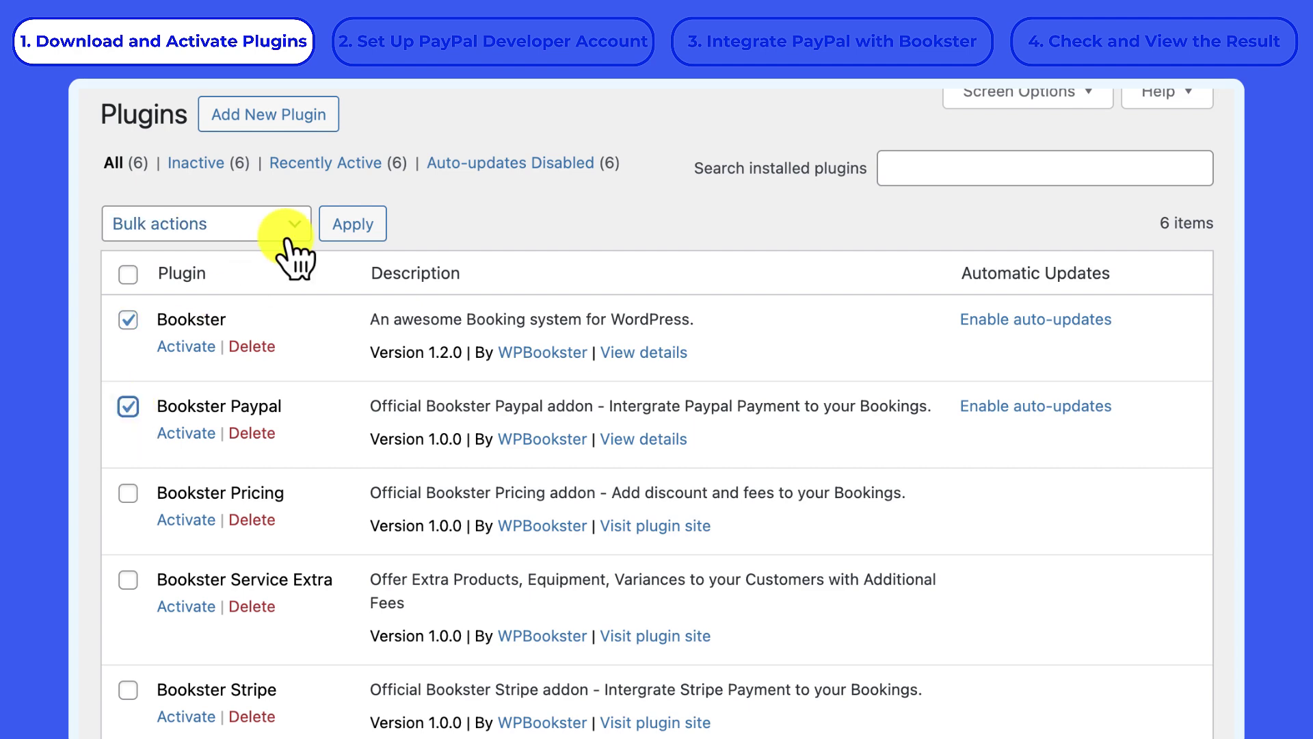
left_click(293, 242)
left_click(344, 230)
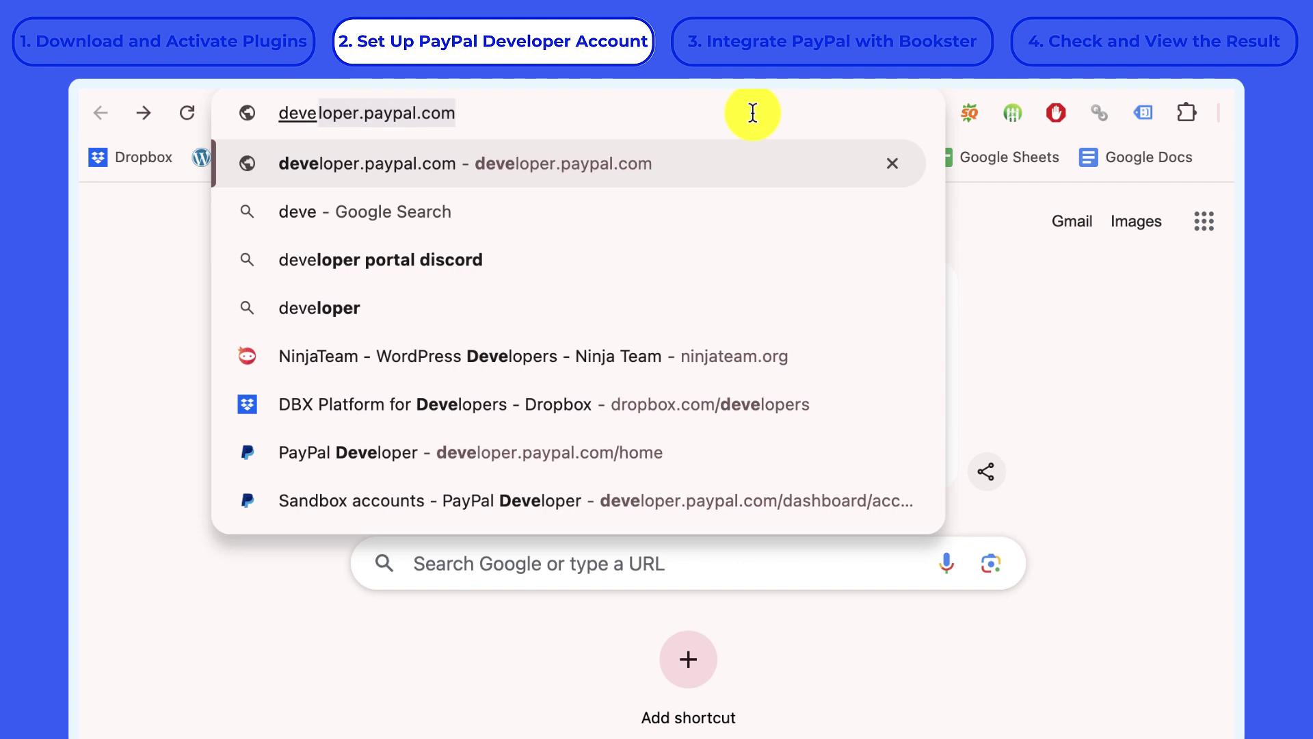
Load developer.paypal.com and sign in to the developer account with the pre-filled credentials
key("Return")
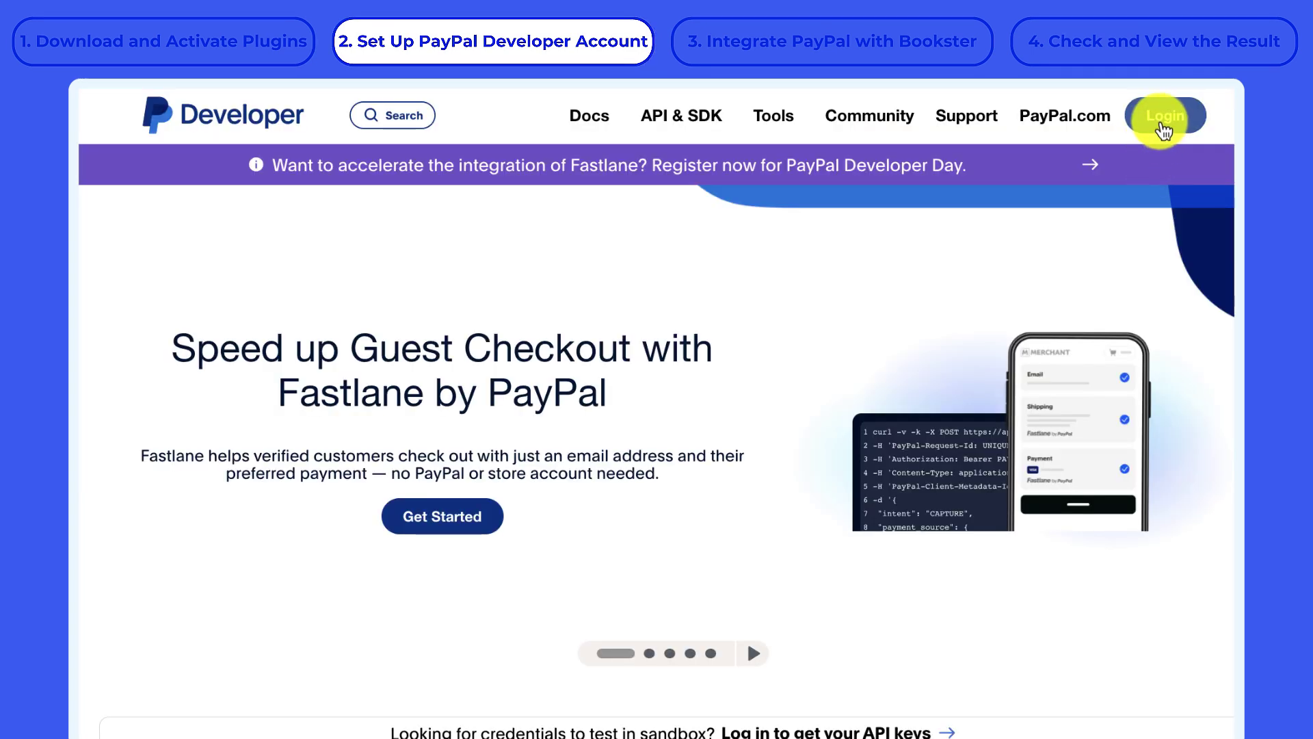
left_click(1163, 127)
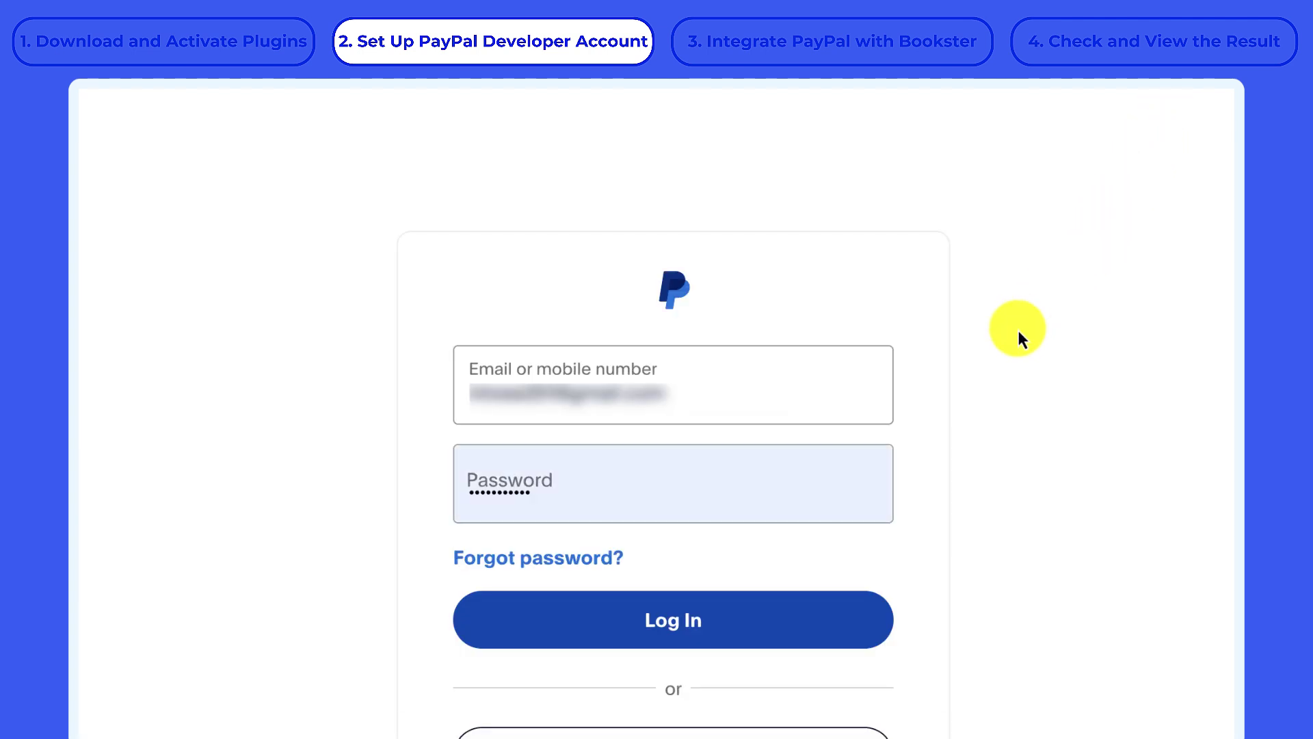
scroll(841, 619, "down", 1)
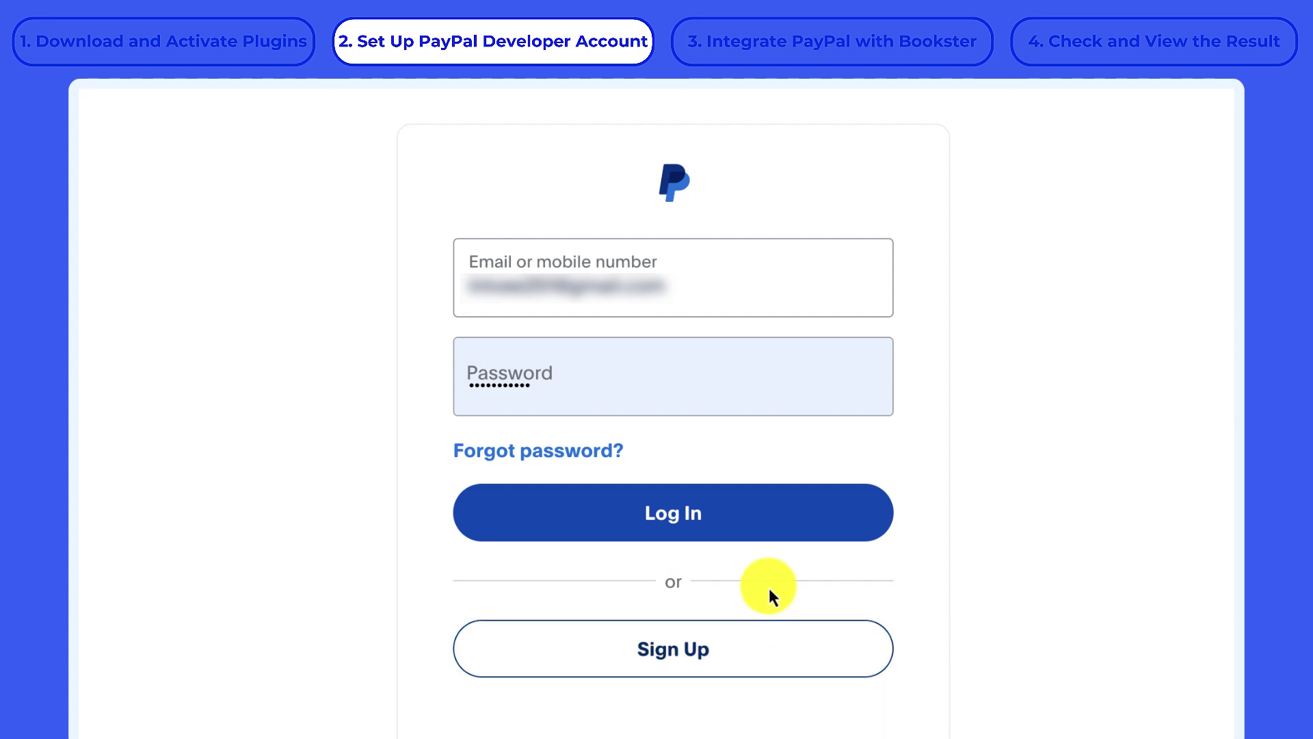
left_click(771, 521)
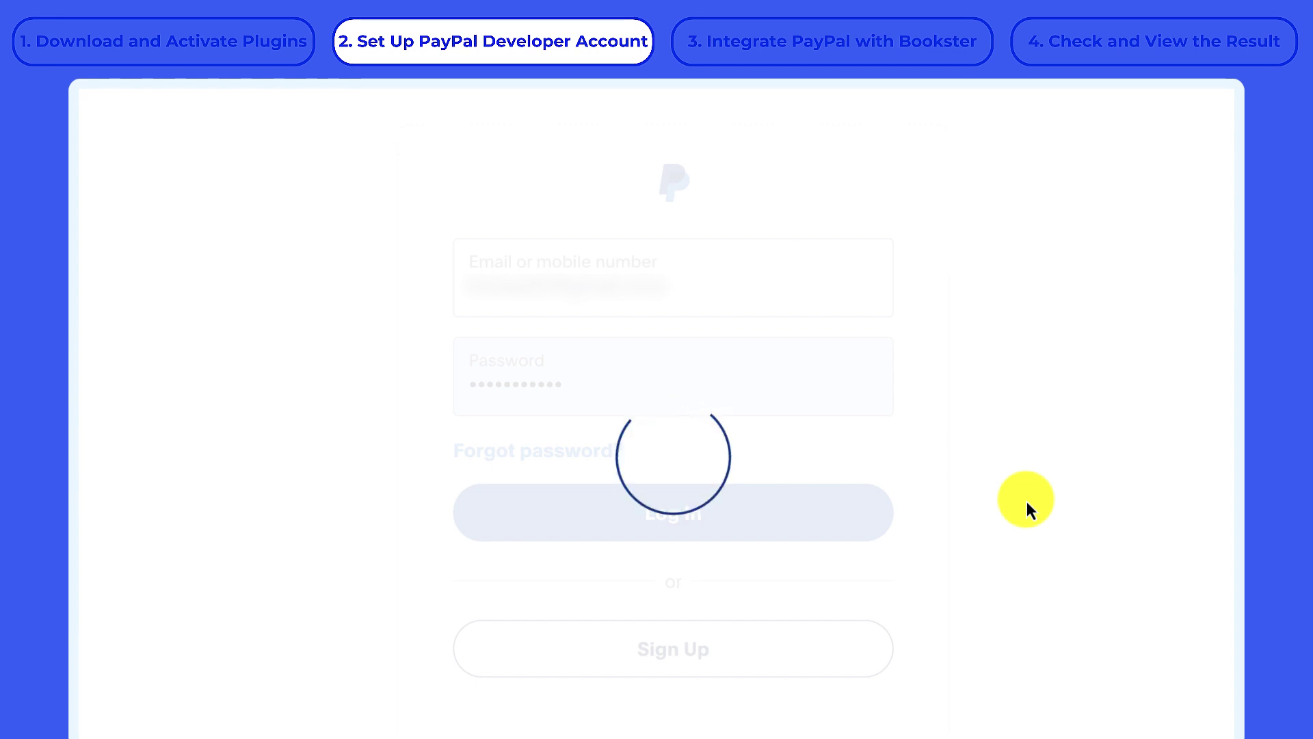
scroll(1229, 190, "down", 5)
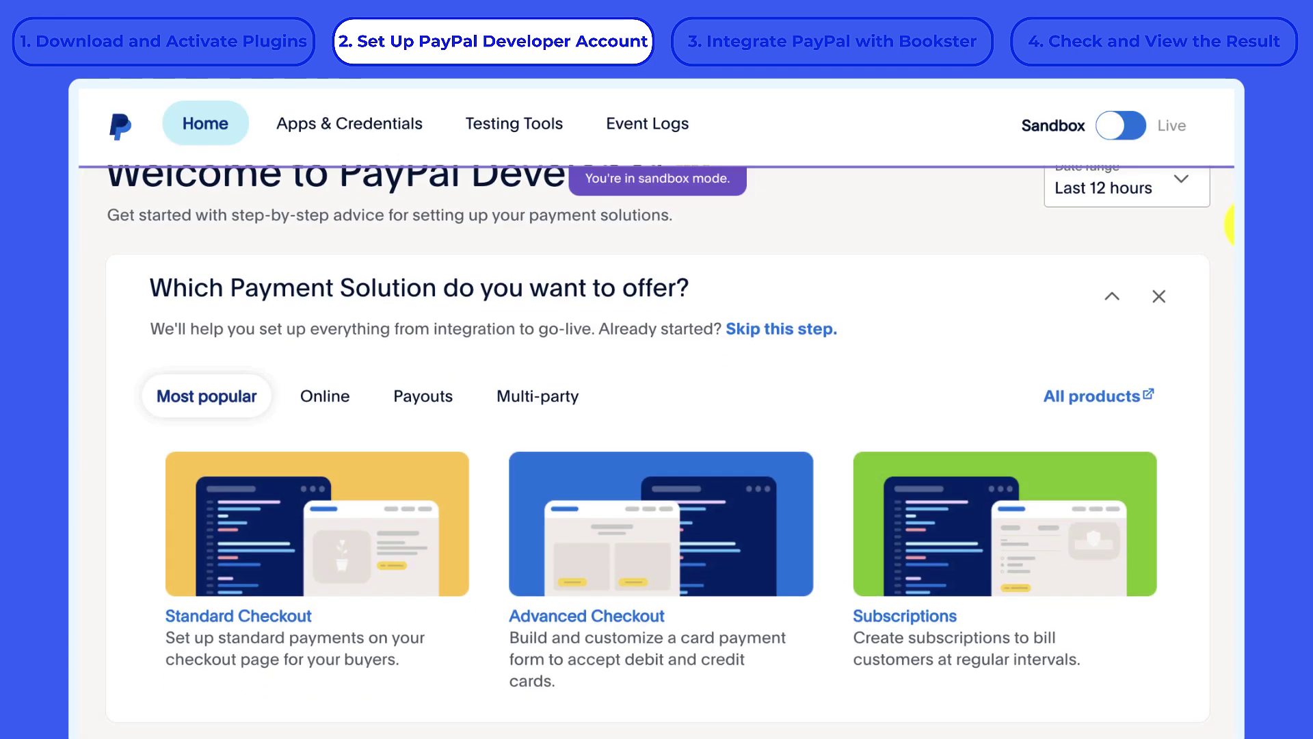
scroll(656, 411, "down", 1)
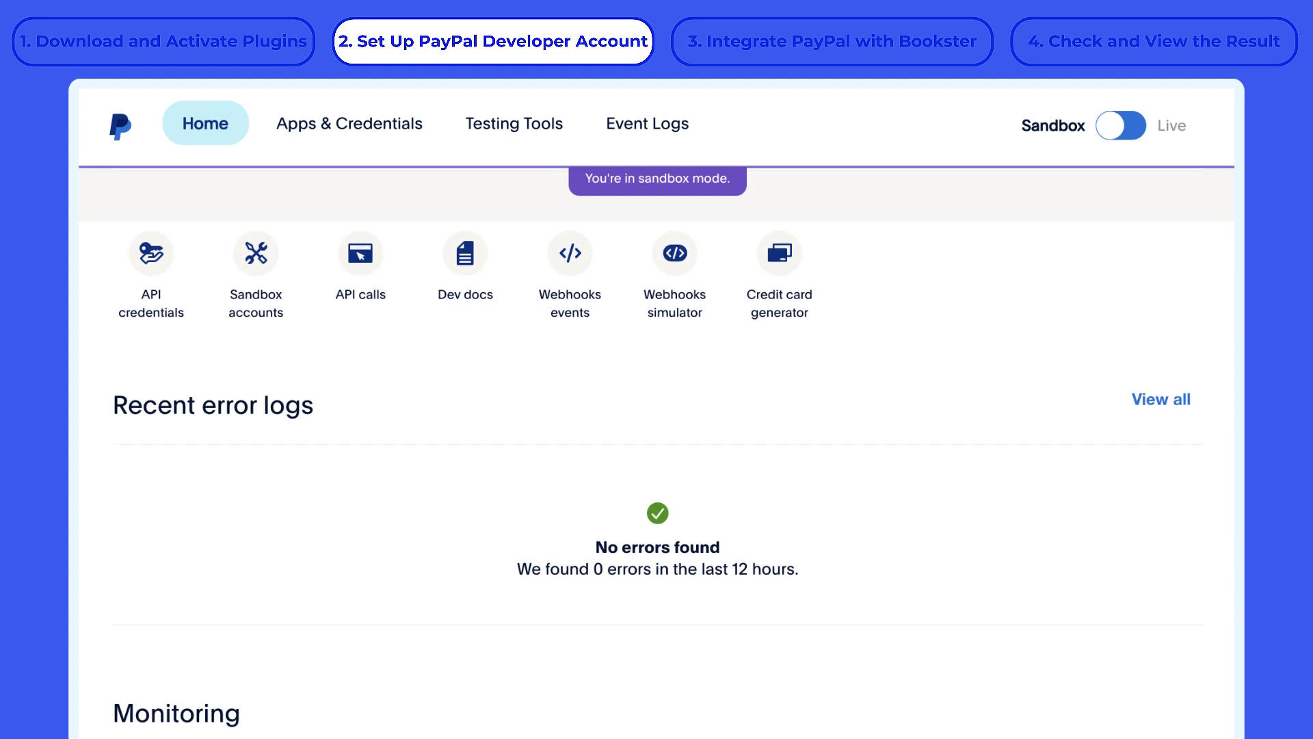
Create a US Business sandbox account and view its login details
left_click(264, 300)
left_click(1085, 260)
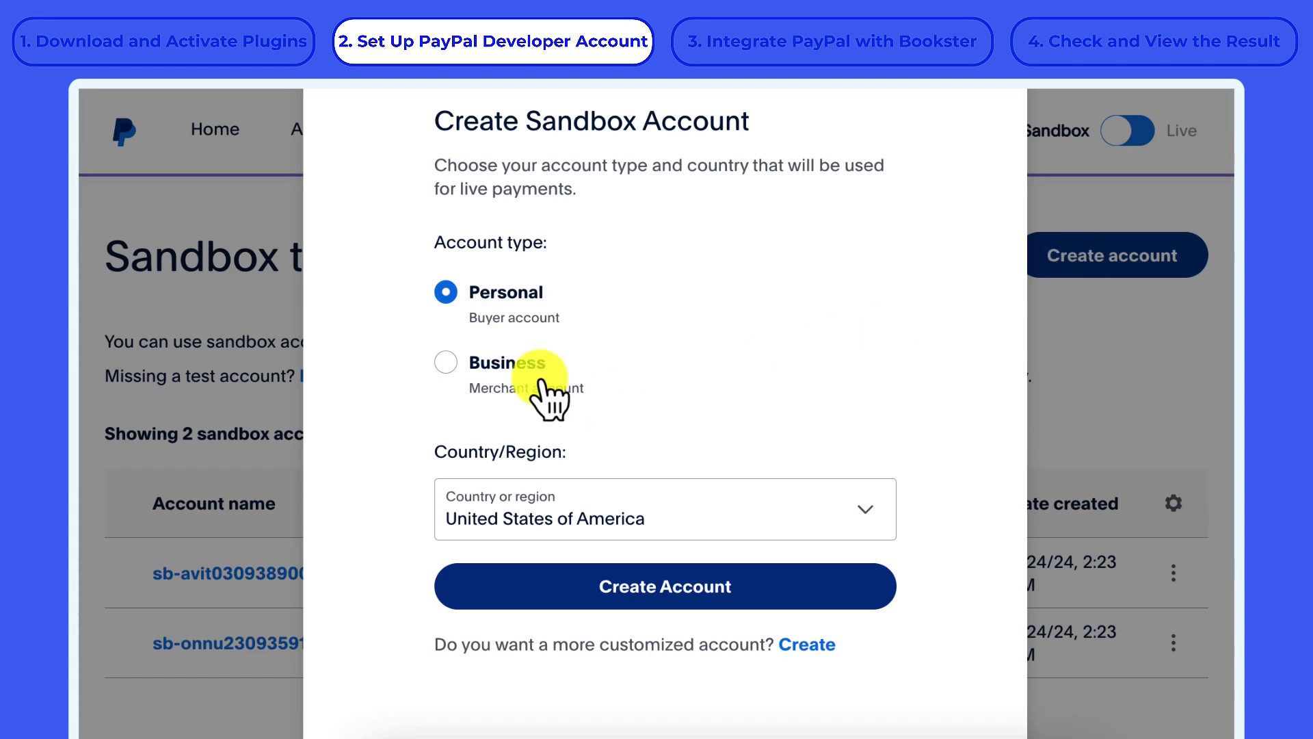
left_click(519, 367)
left_click(688, 595)
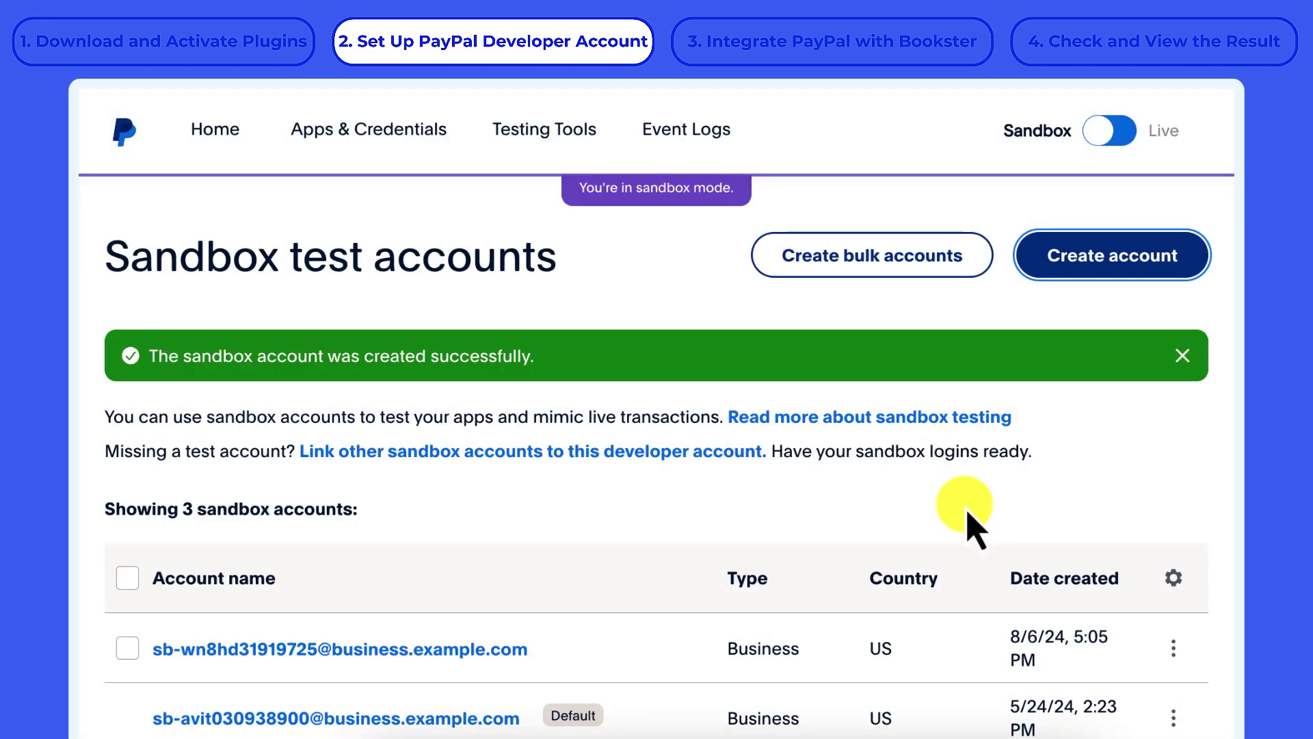
scroll(968, 514, "down", 2)
scroll(968, 513, "down", 3)
left_click(447, 315)
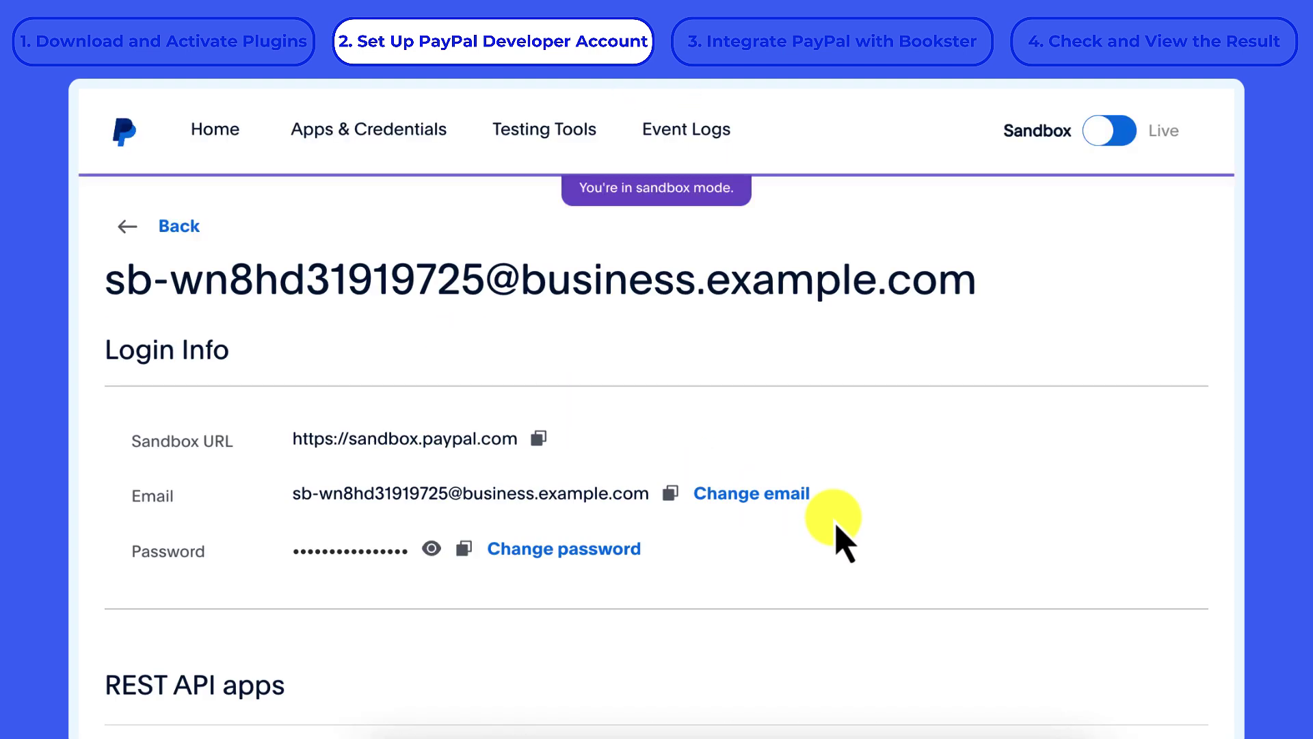
scroll(848, 541, "down", 2)
scroll(616, 542, "down", 1)
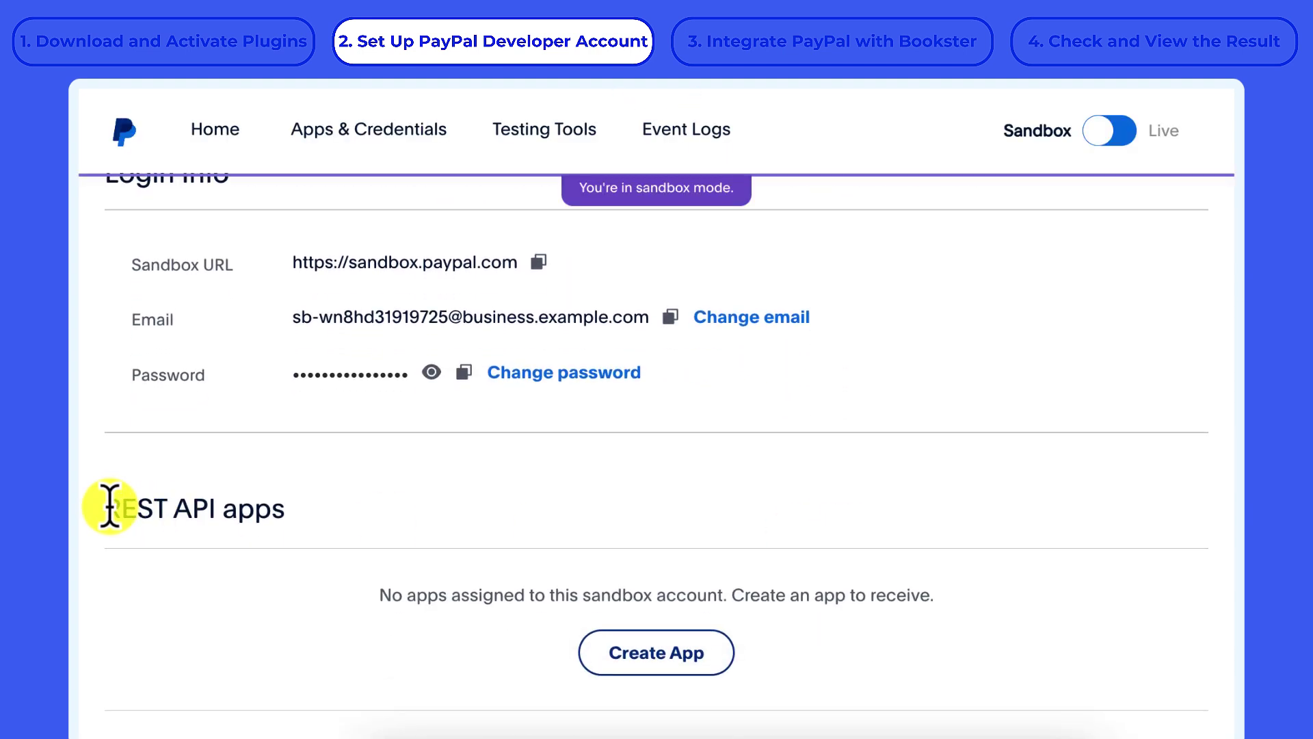
left_click_drag(105, 505, 346, 534)
Create a Merchant REST API app named Bookster for the business sandbox account
left_click(544, 549)
scroll(1012, 572, "down", 1)
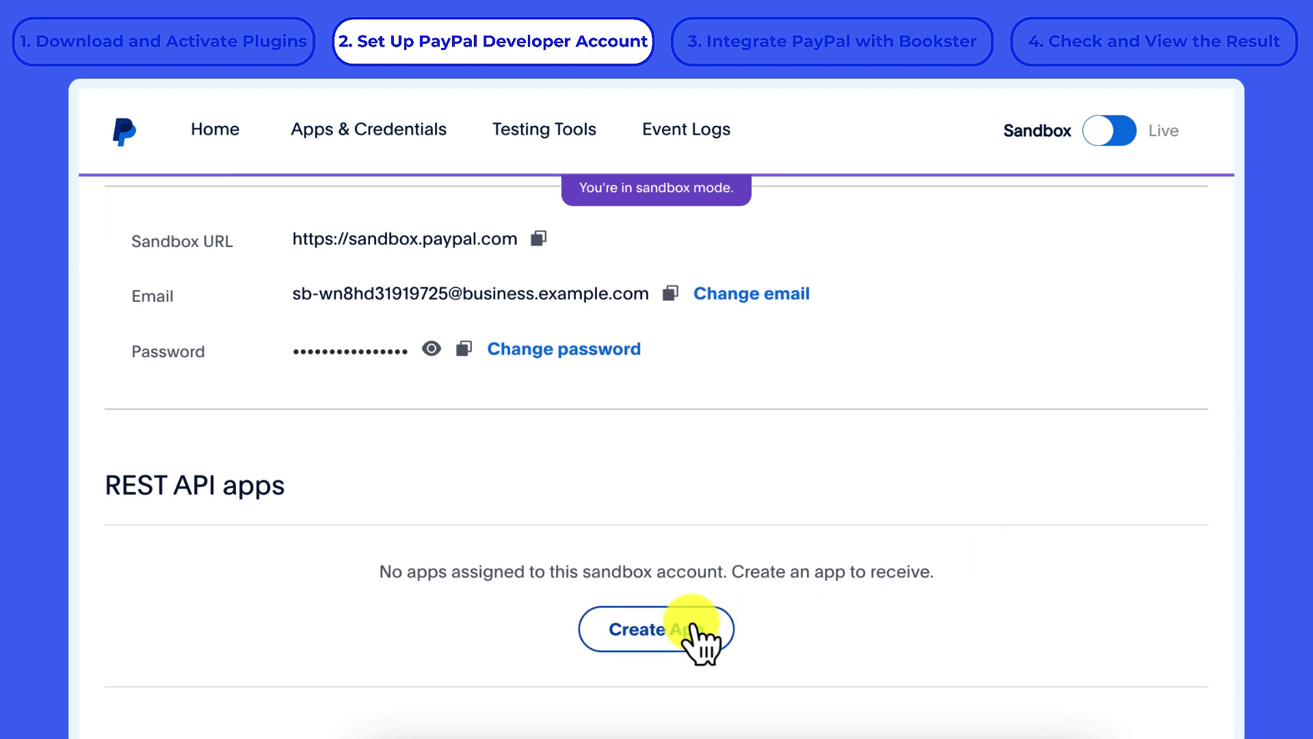
left_click(686, 628)
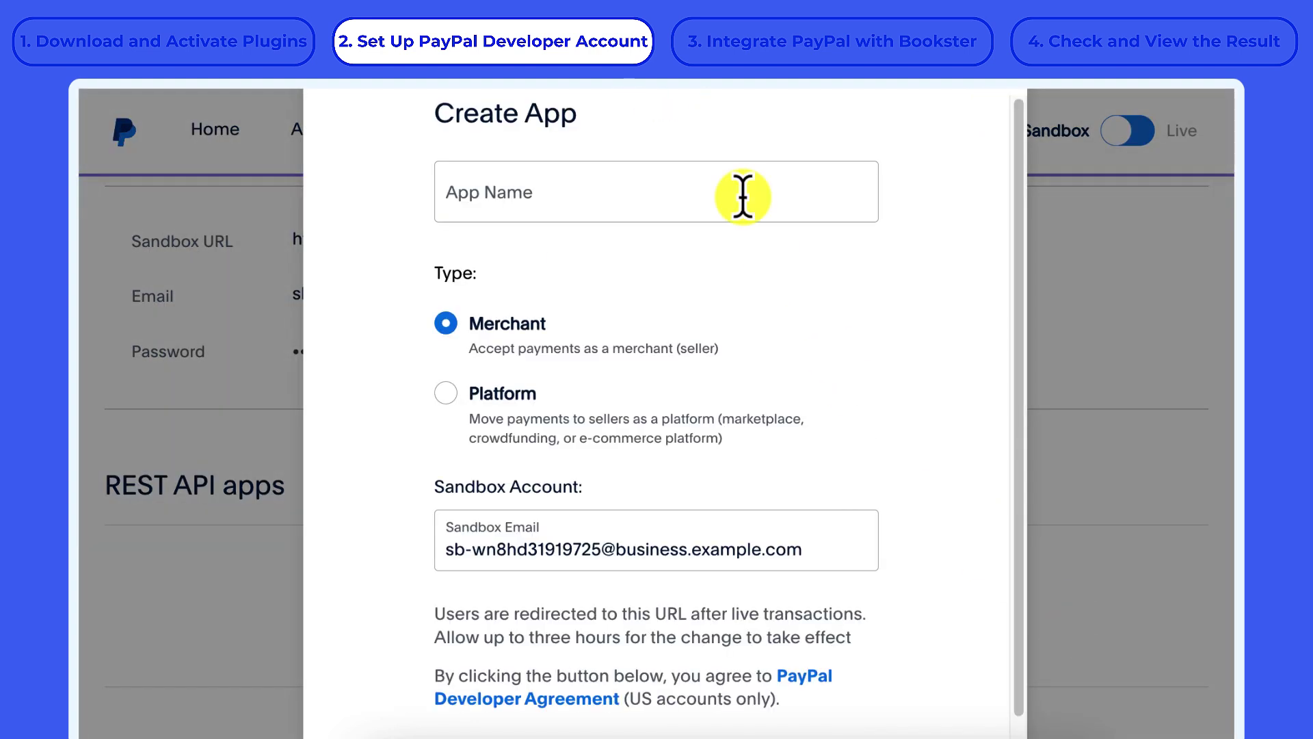
left_click(745, 196)
type("Bookster")
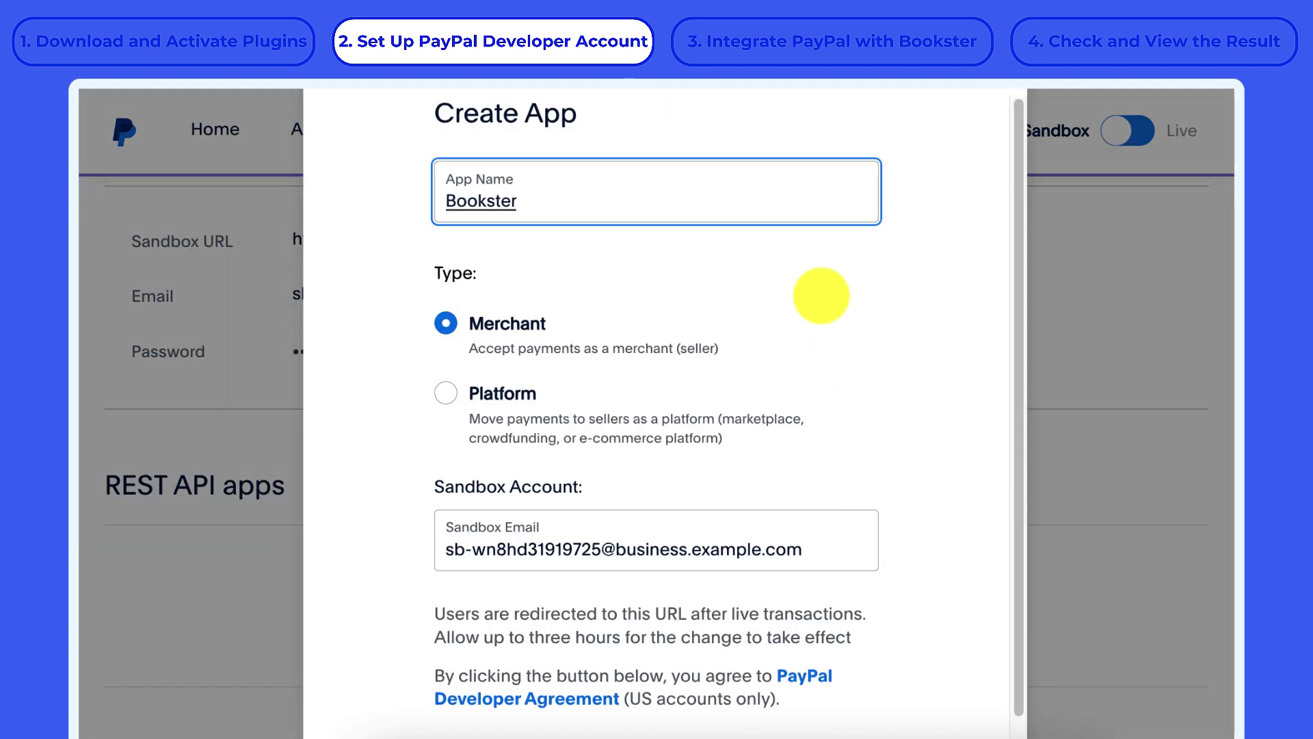
left_click(824, 308)
scroll(889, 544, "down", 2)
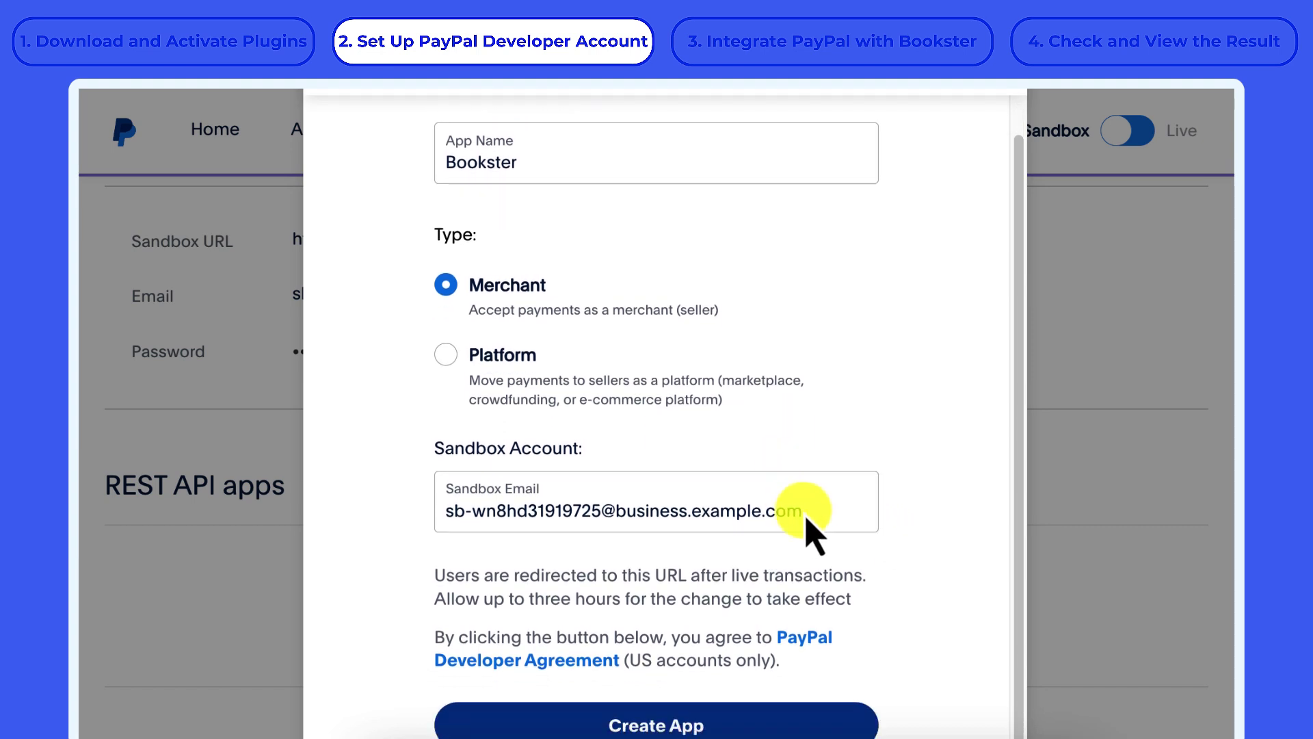
left_click(772, 718)
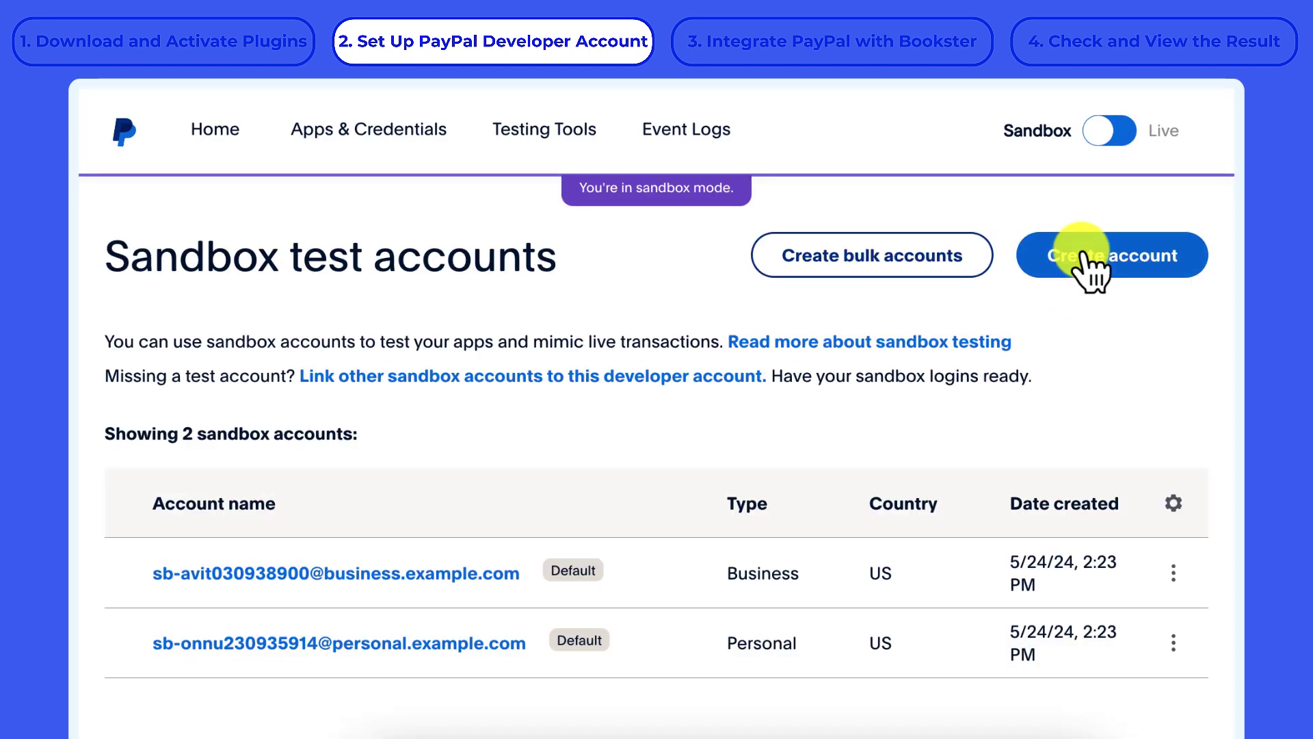
Create a Personal United States buyer sandbox account
left_click(1078, 257)
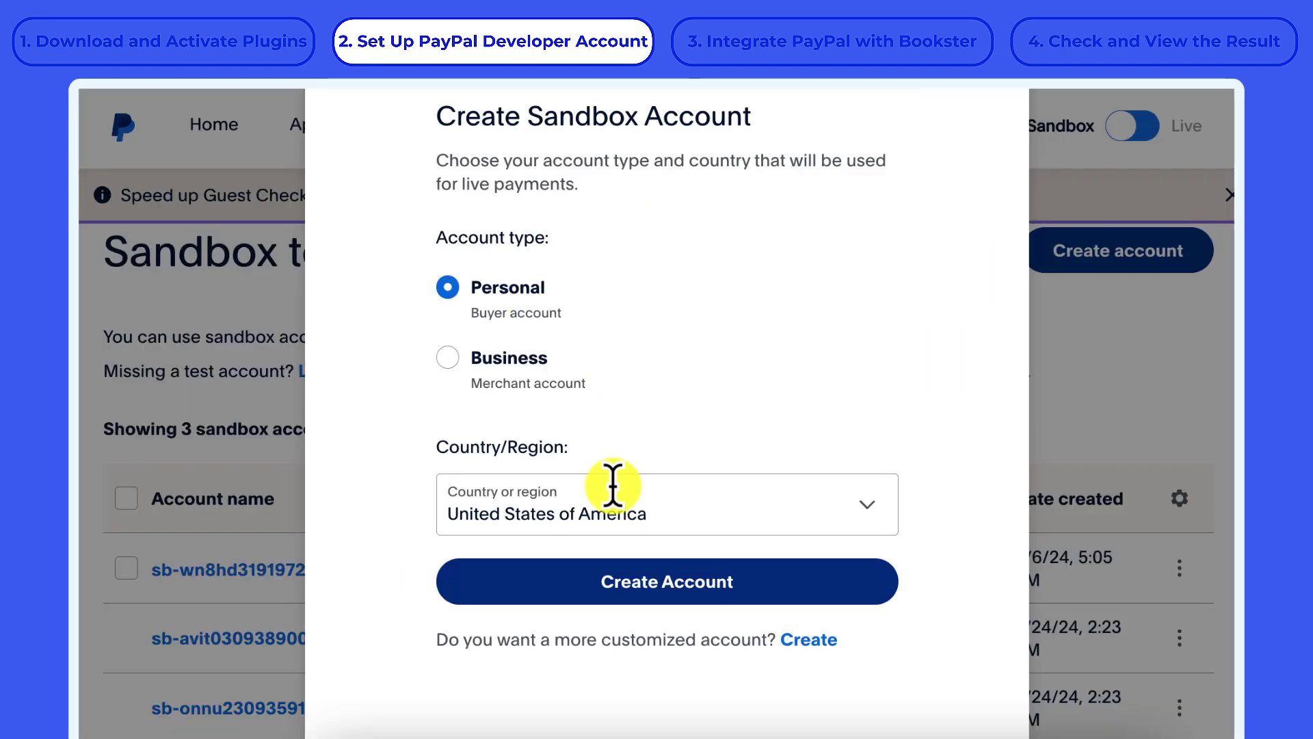
left_click(641, 582)
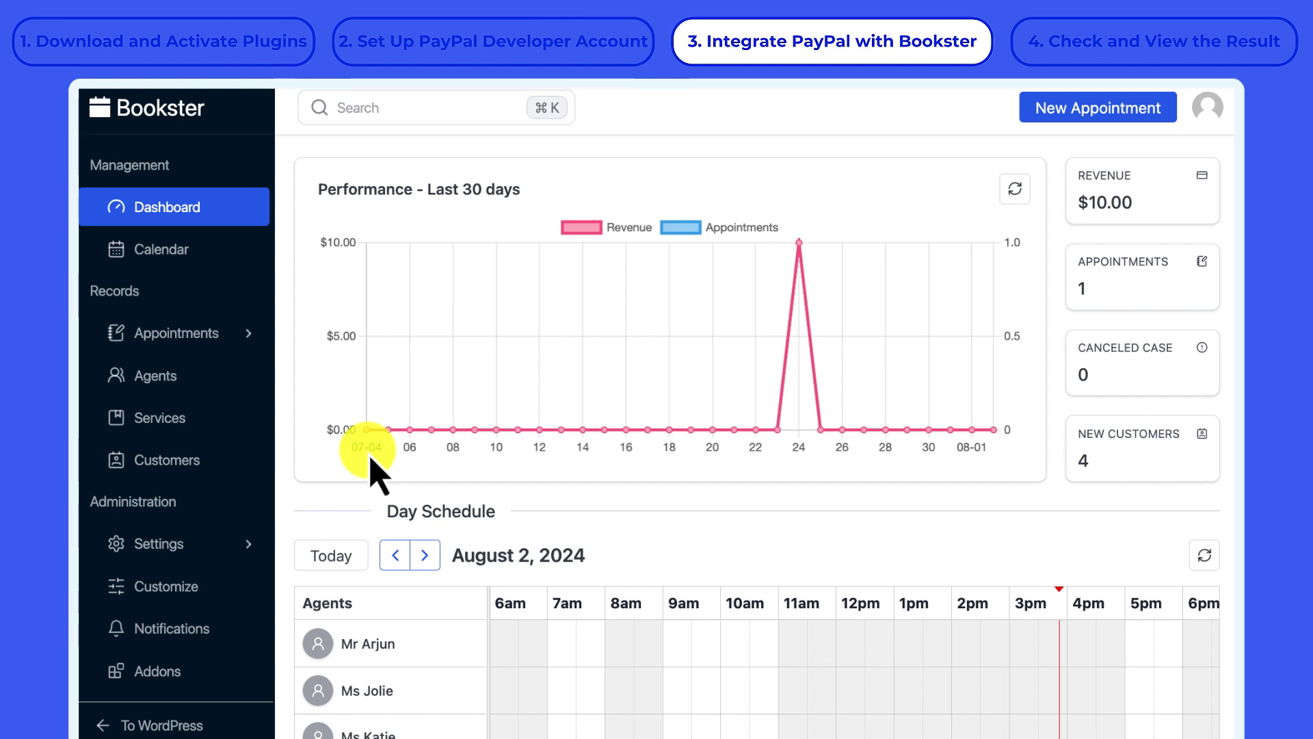
Go to Bookster Settings > Payment to view the payment settings
left_click(231, 549)
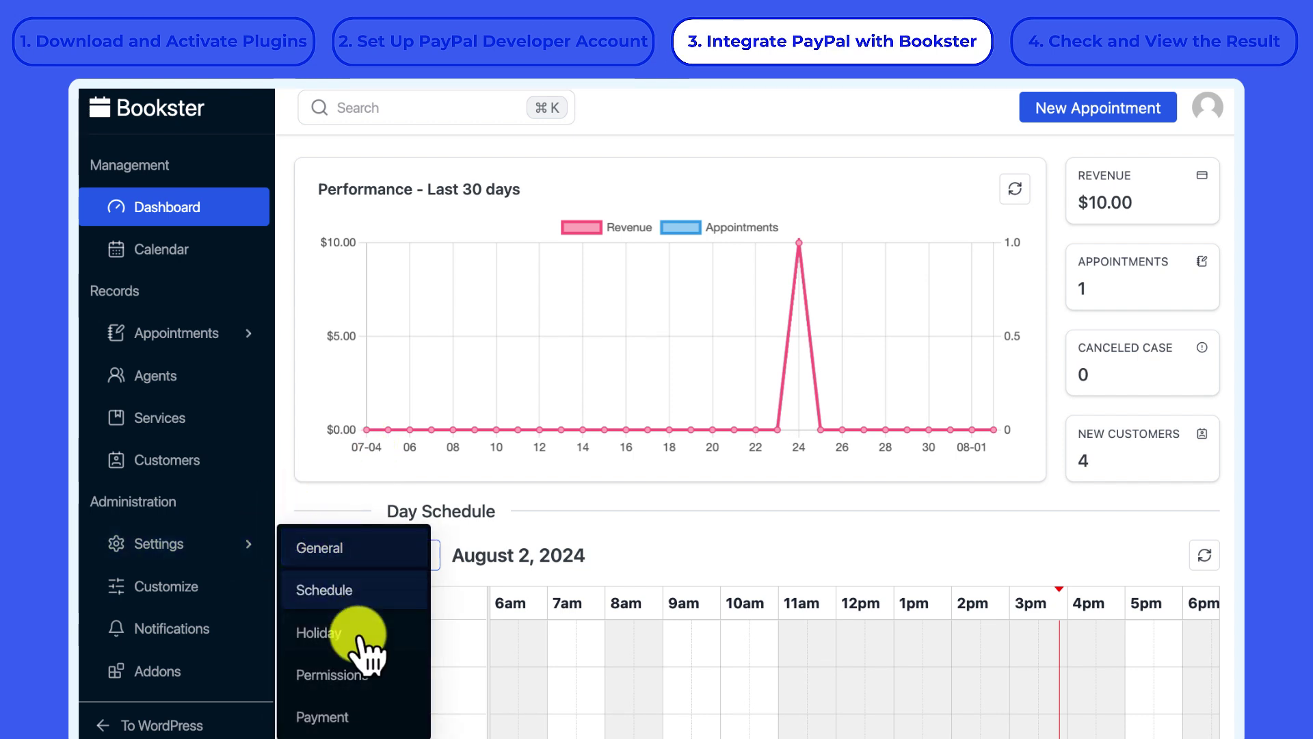
left_click(370, 722)
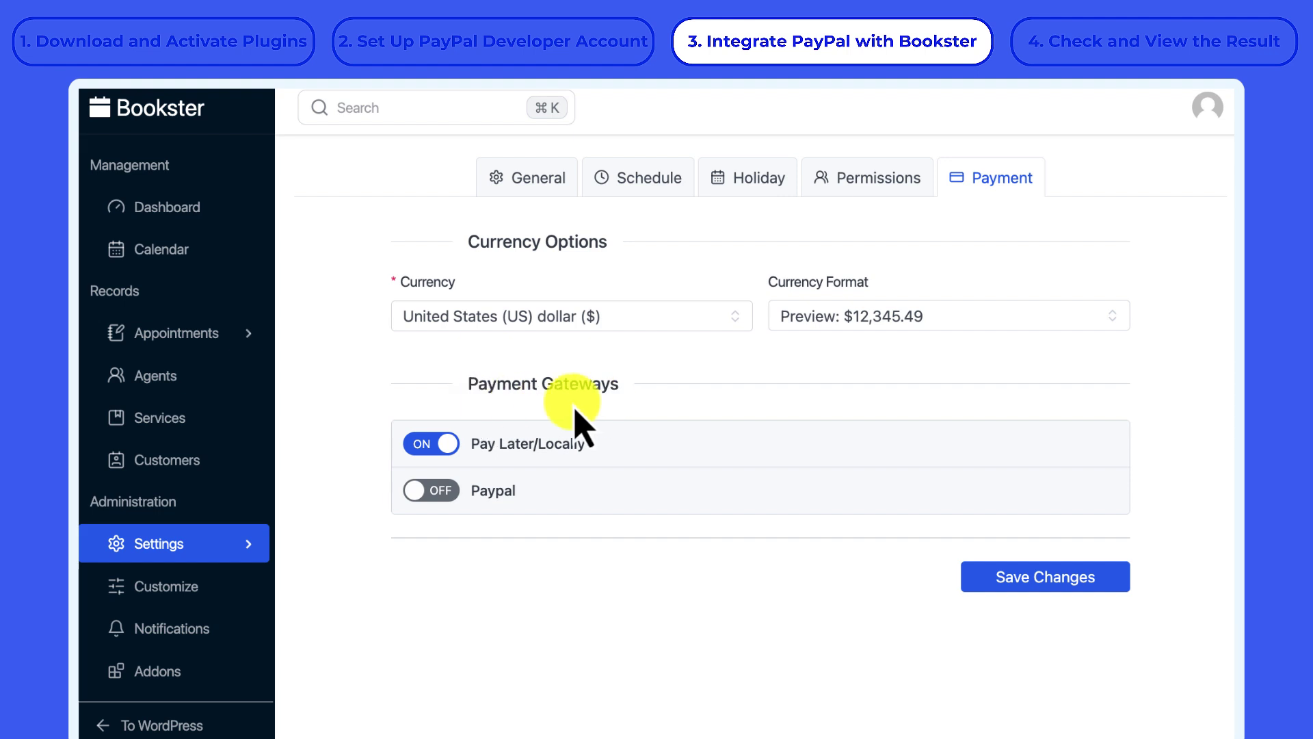
Keep US dollar as currency and set the symbol position to directly before the amount
left_click(734, 321)
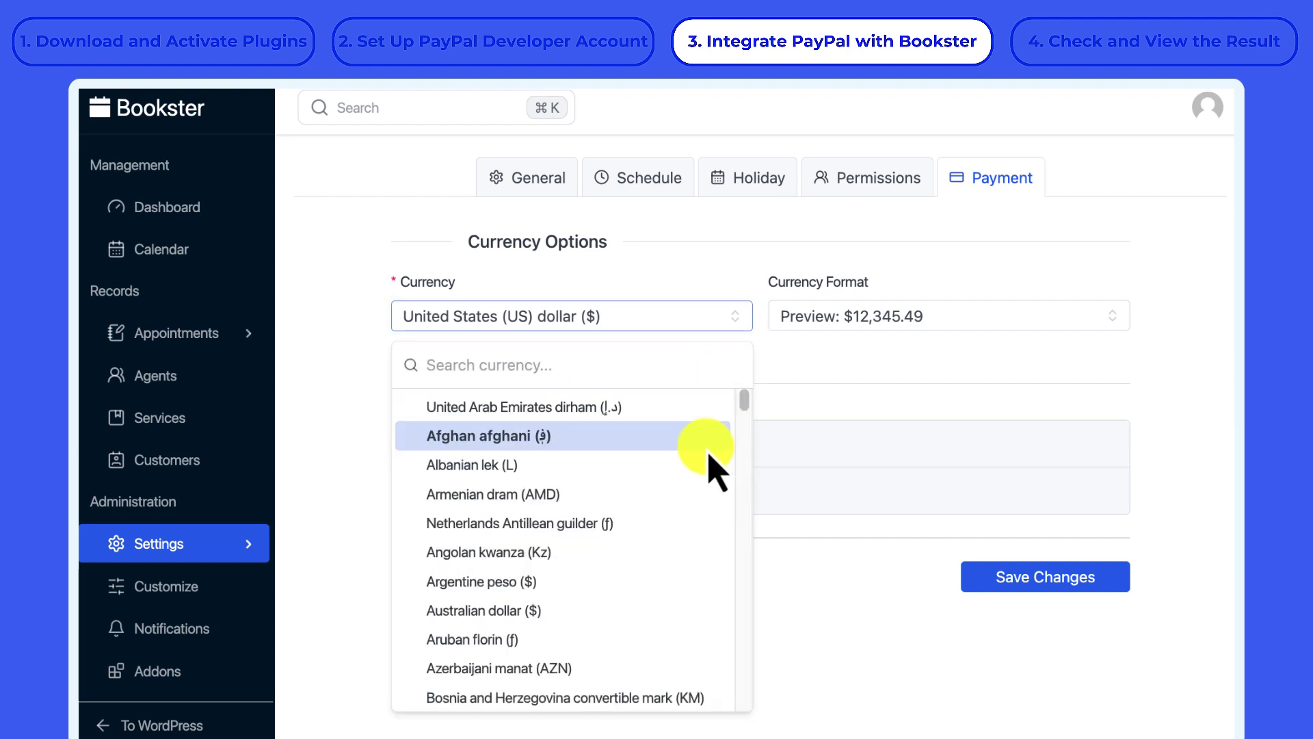
scroll(713, 469, "down", 1)
scroll(718, 478, "down", 2)
scroll(721, 469, "down", 5)
scroll(726, 499, "down", 7)
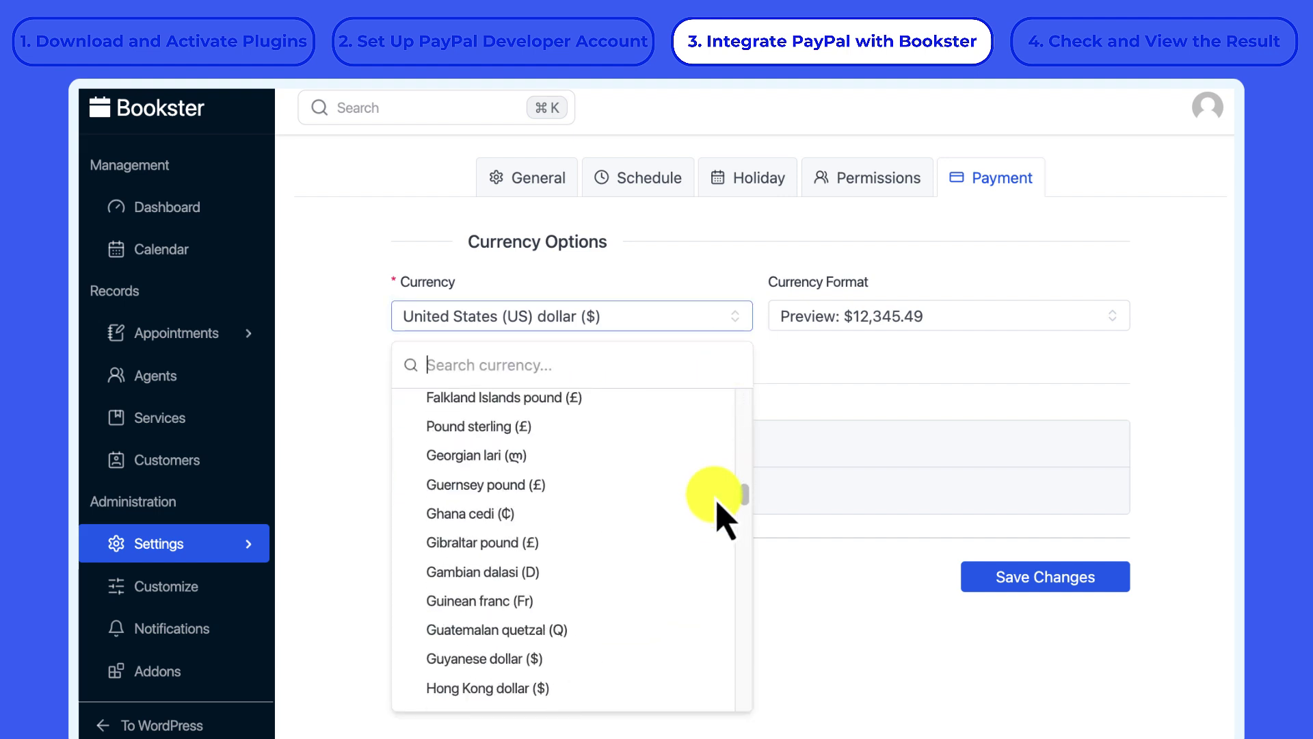
scroll(716, 501, "down", 1)
scroll(718, 503, "down", 5)
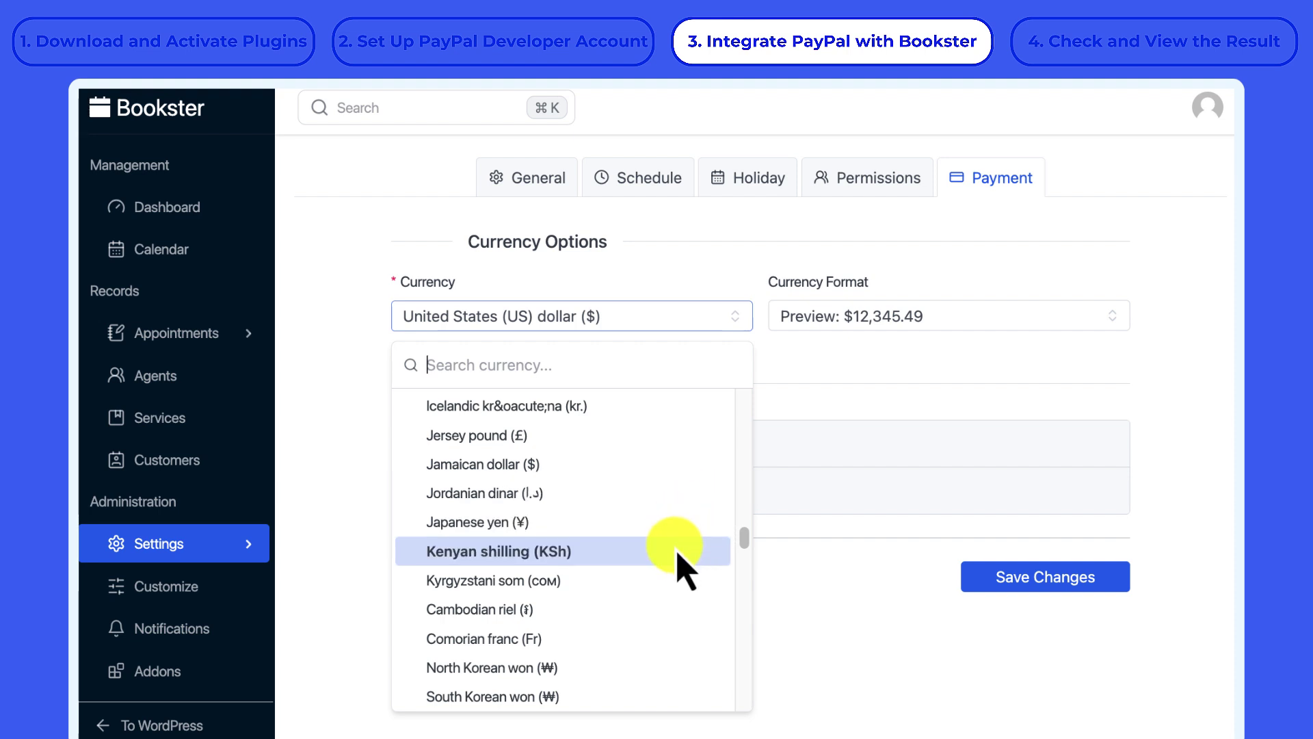
left_click(883, 370)
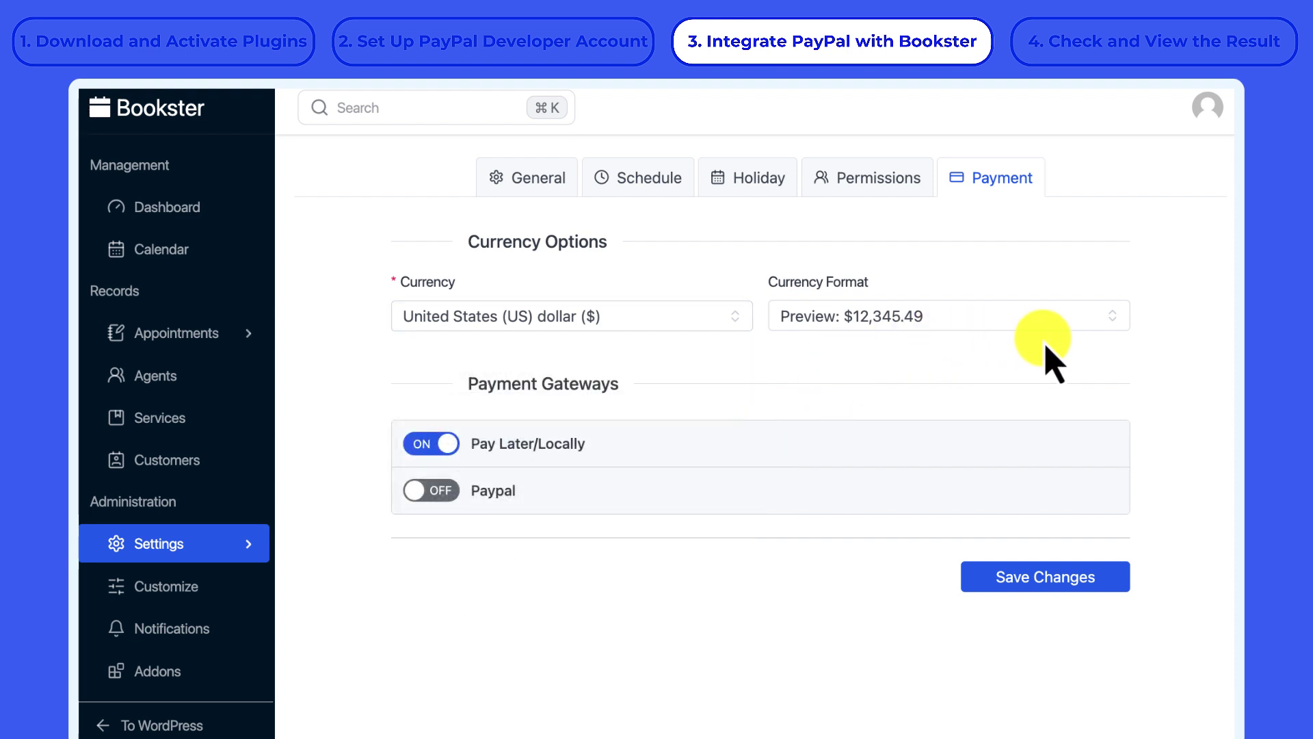
left_click(1104, 324)
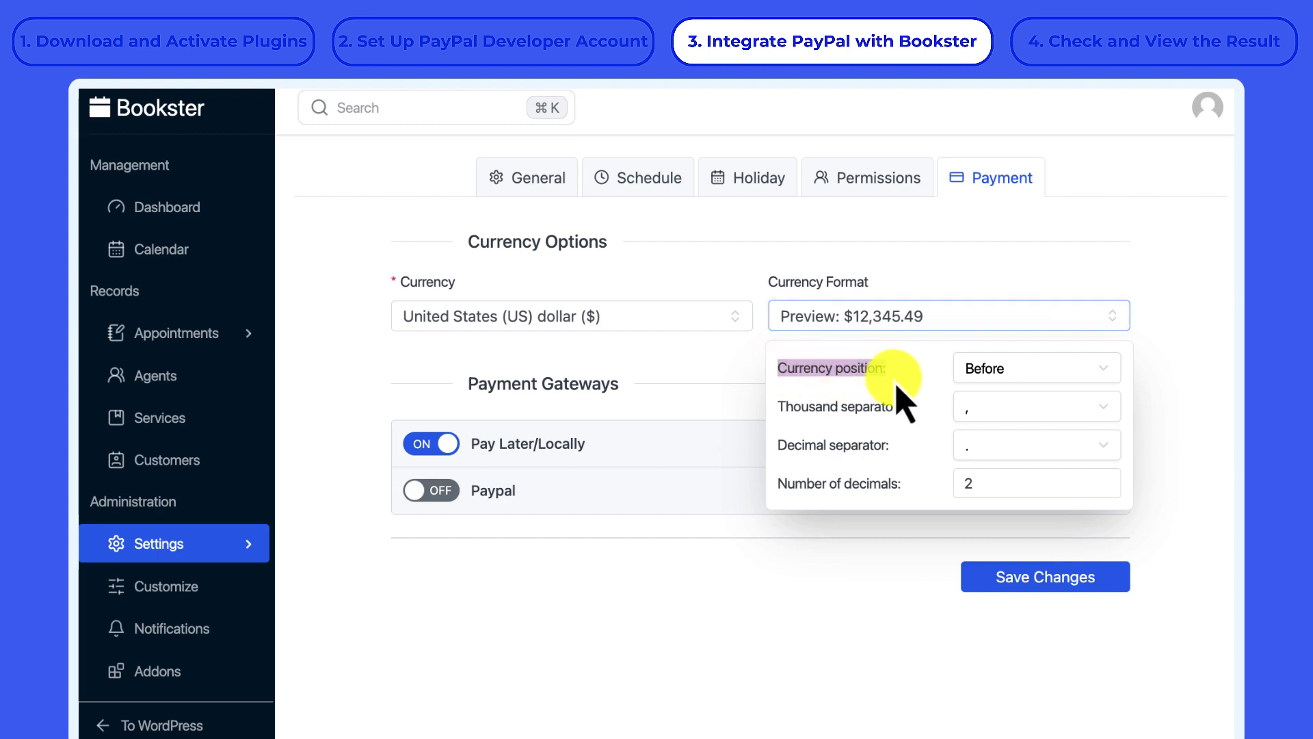
left_click(1109, 375)
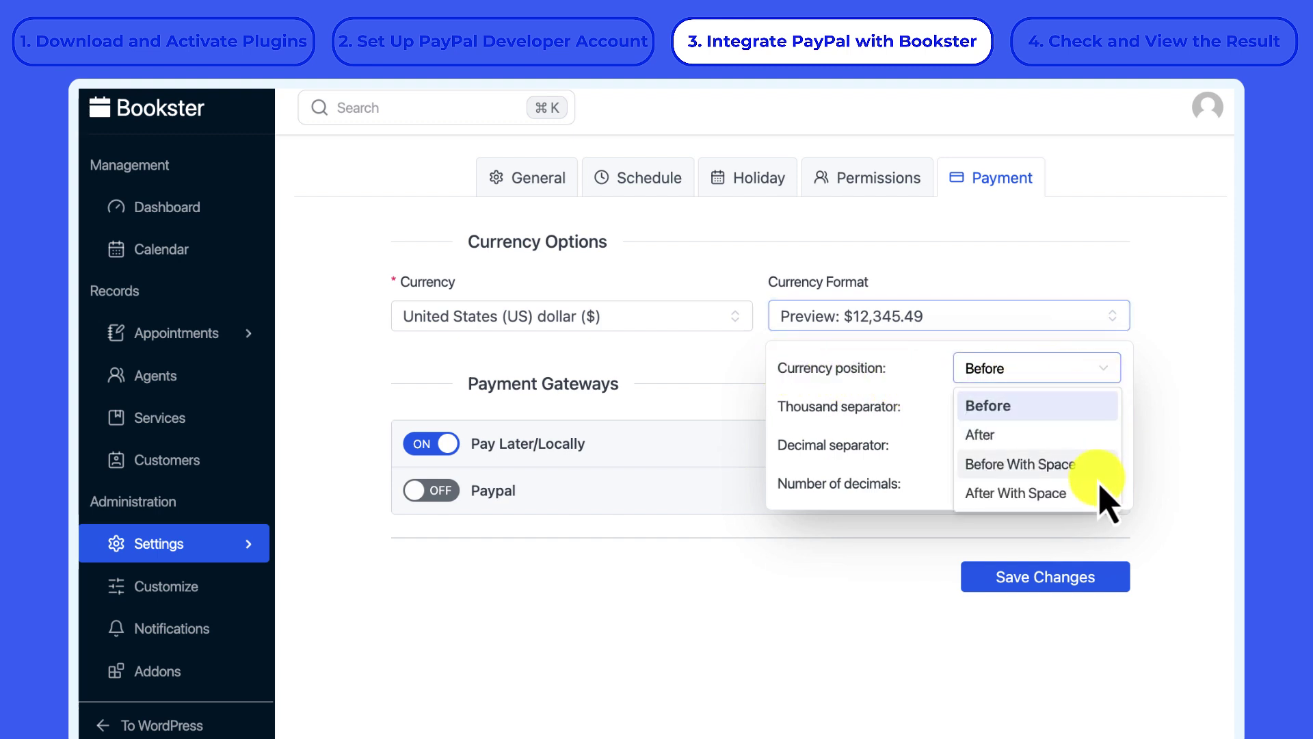
left_click(1102, 434)
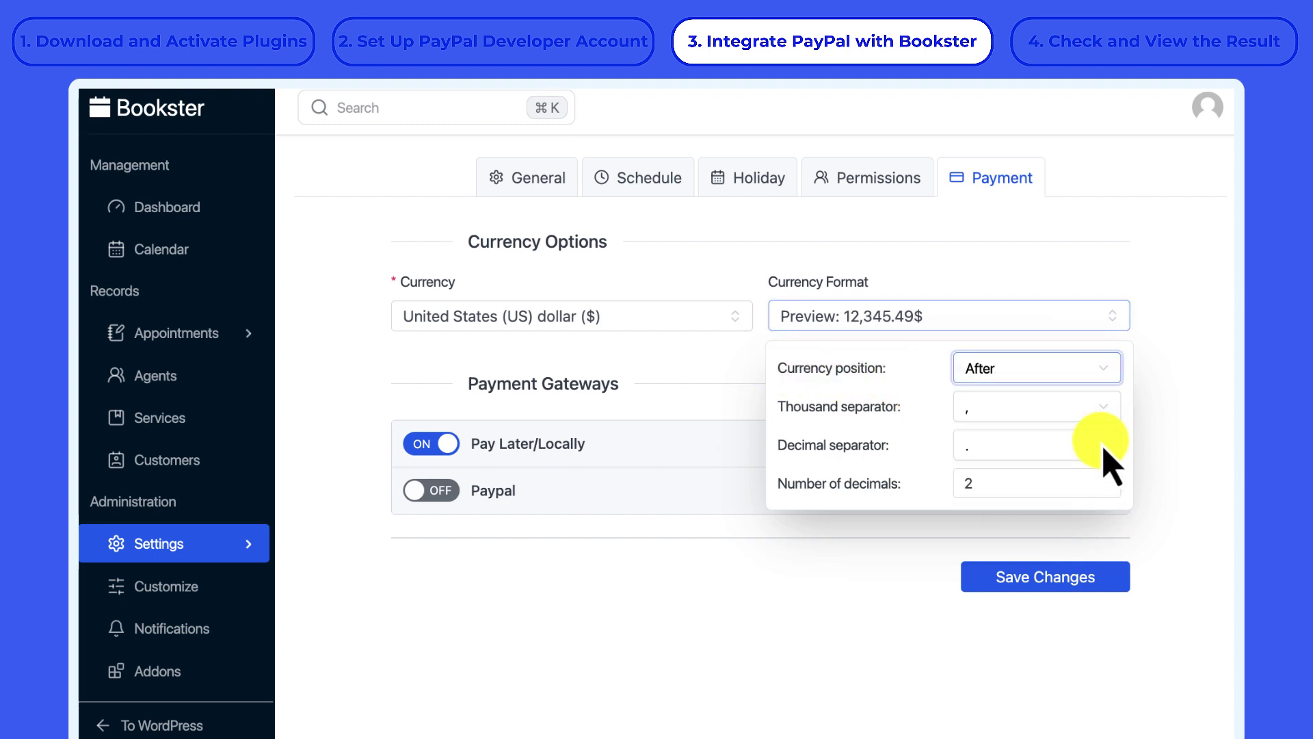
left_click(1104, 376)
left_click(1095, 467)
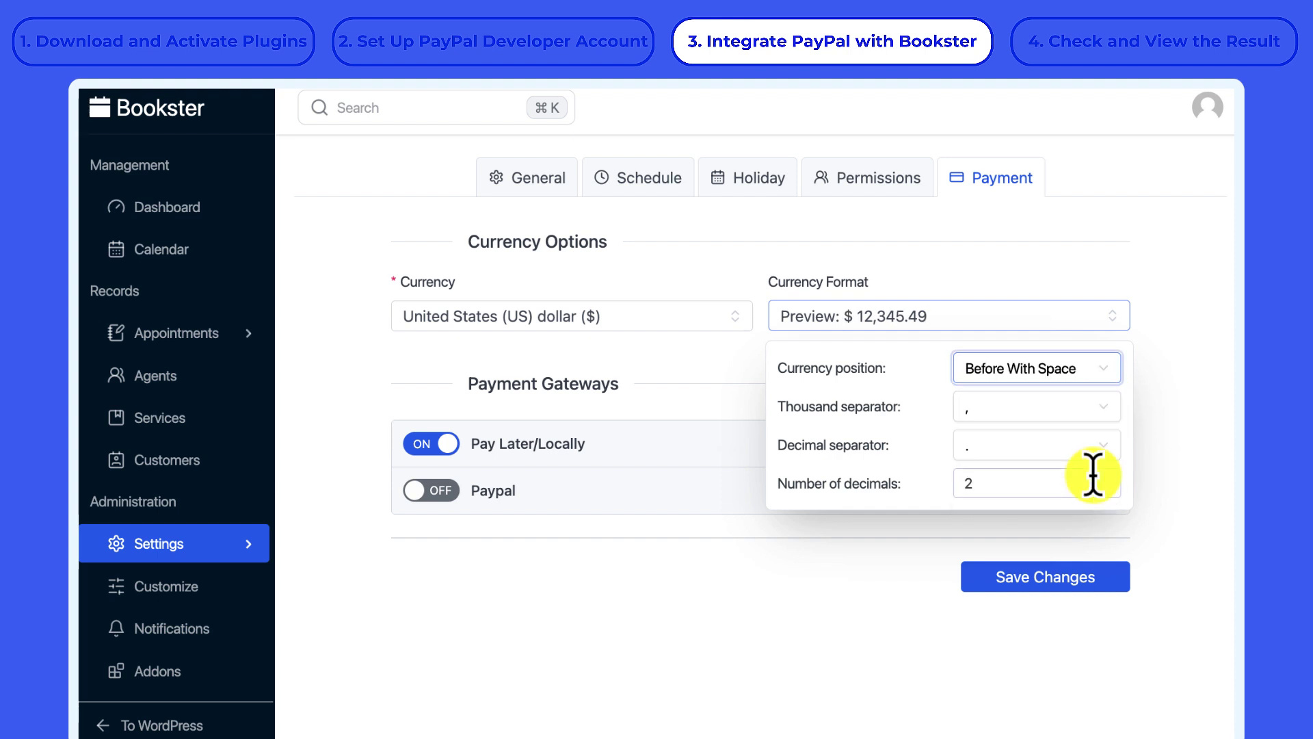
left_click(1096, 376)
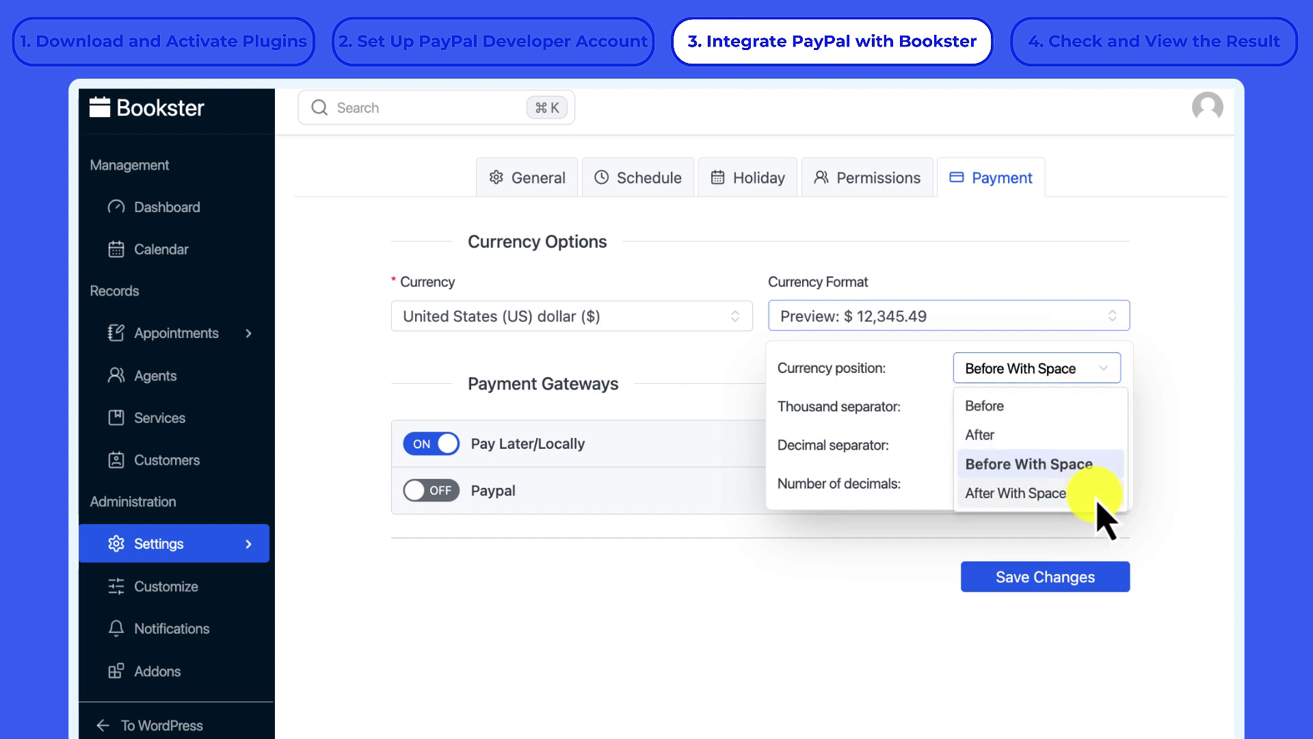
left_click(1098, 495)
left_click(1092, 372)
left_click(1090, 405)
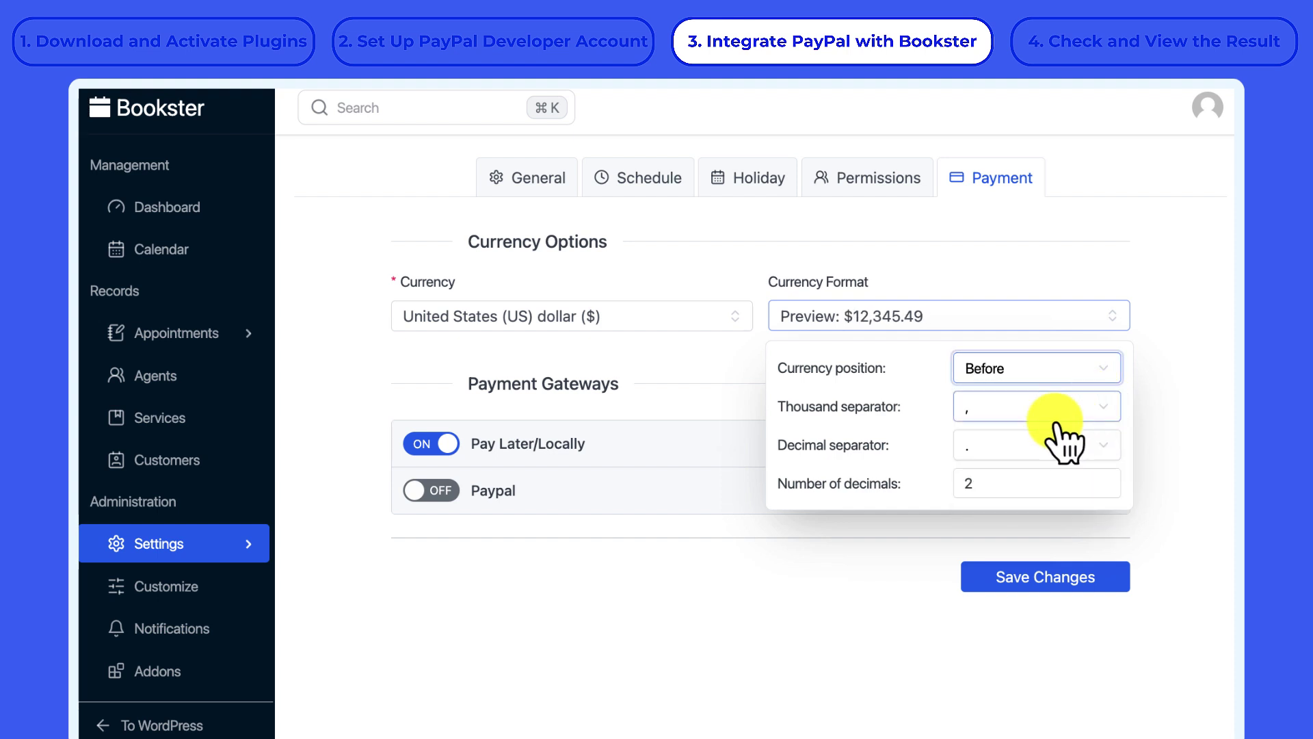
Keep comma thousands and period decimal separators with 2 decimals, previewing $12,345.49
left_click(1110, 413)
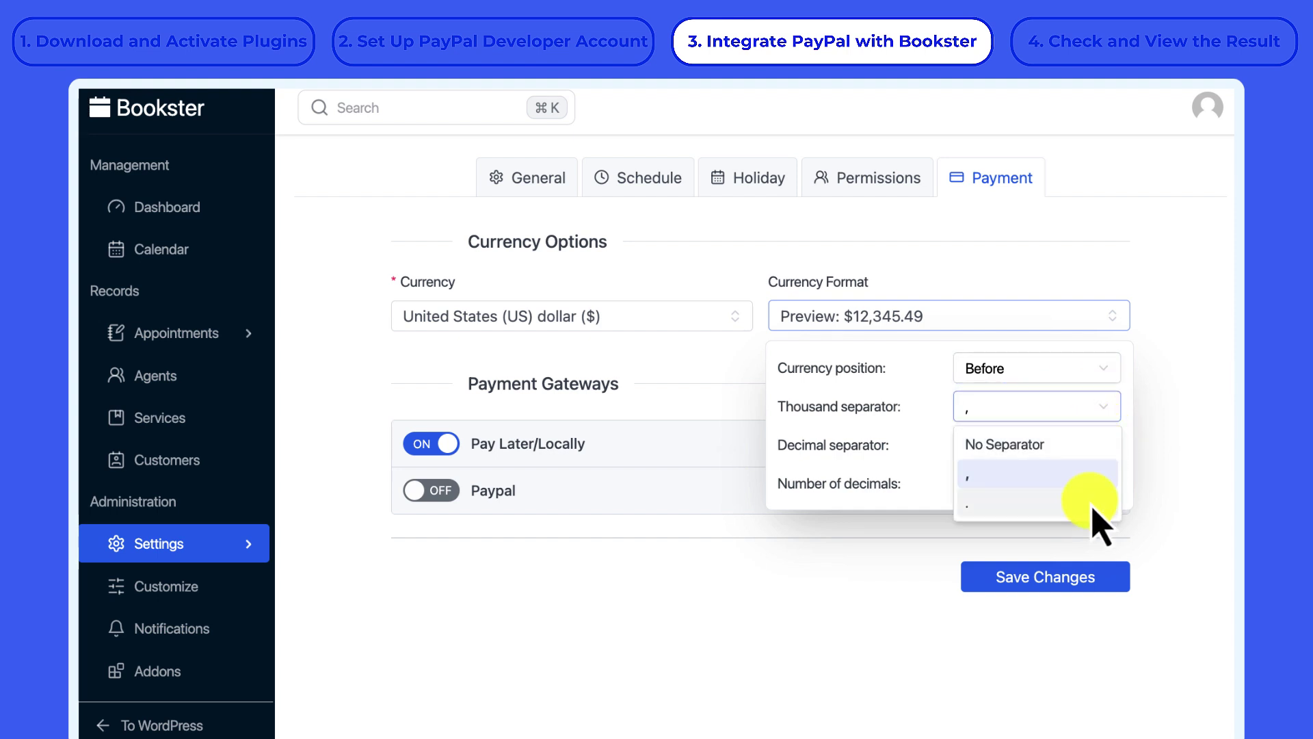
left_click(1109, 418)
left_click(1109, 448)
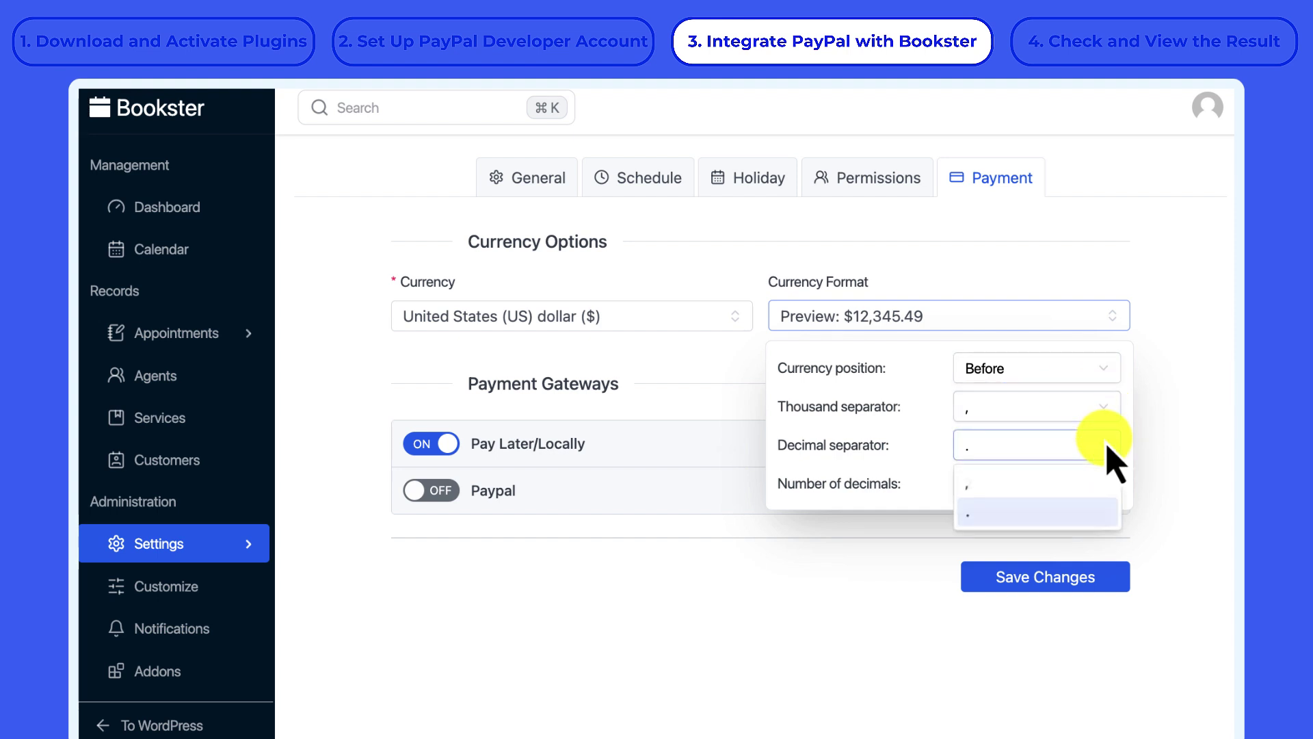
left_click(1111, 453)
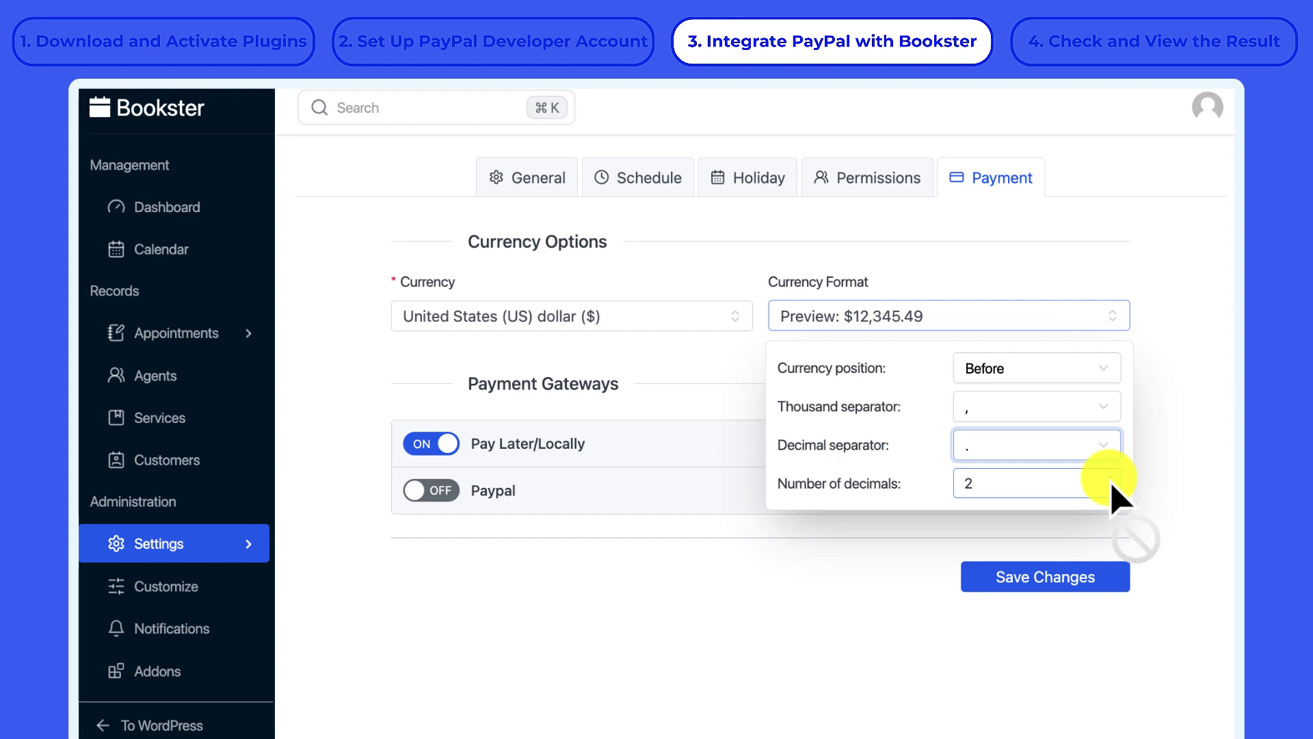
left_click(1113, 489)
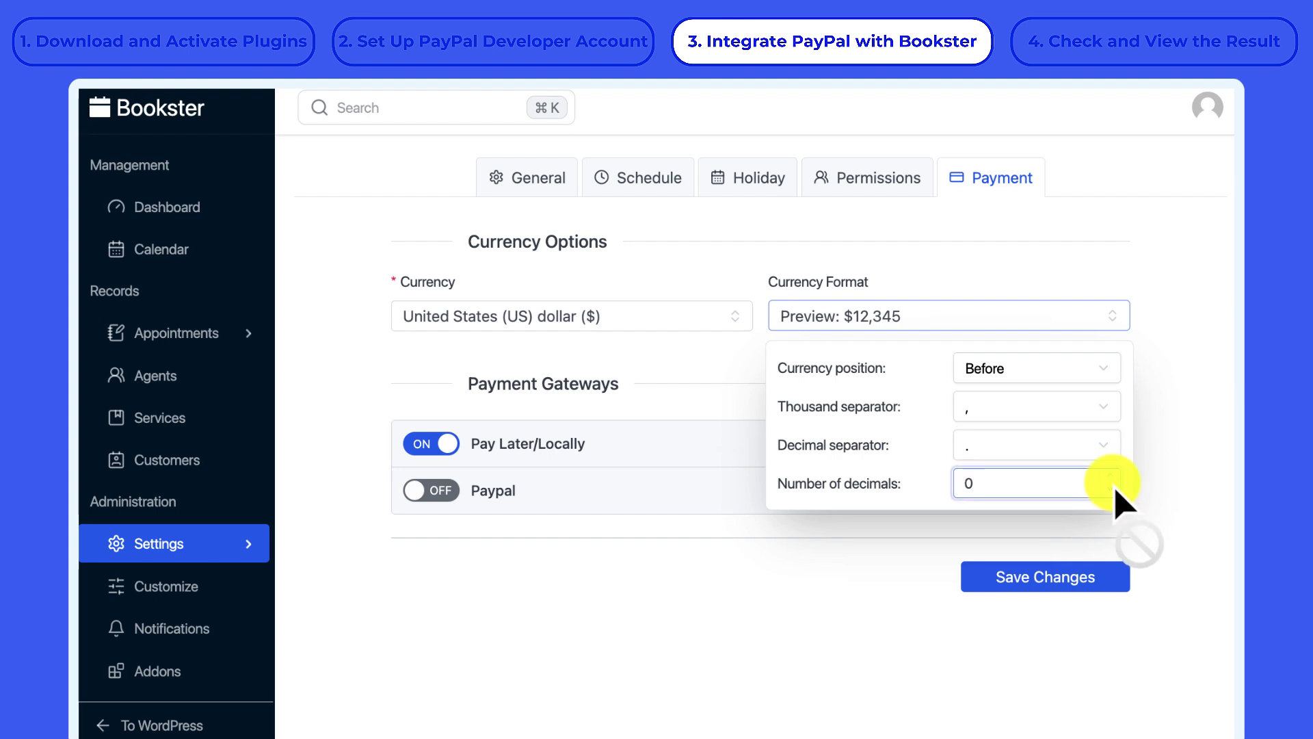
left_click(1111, 478)
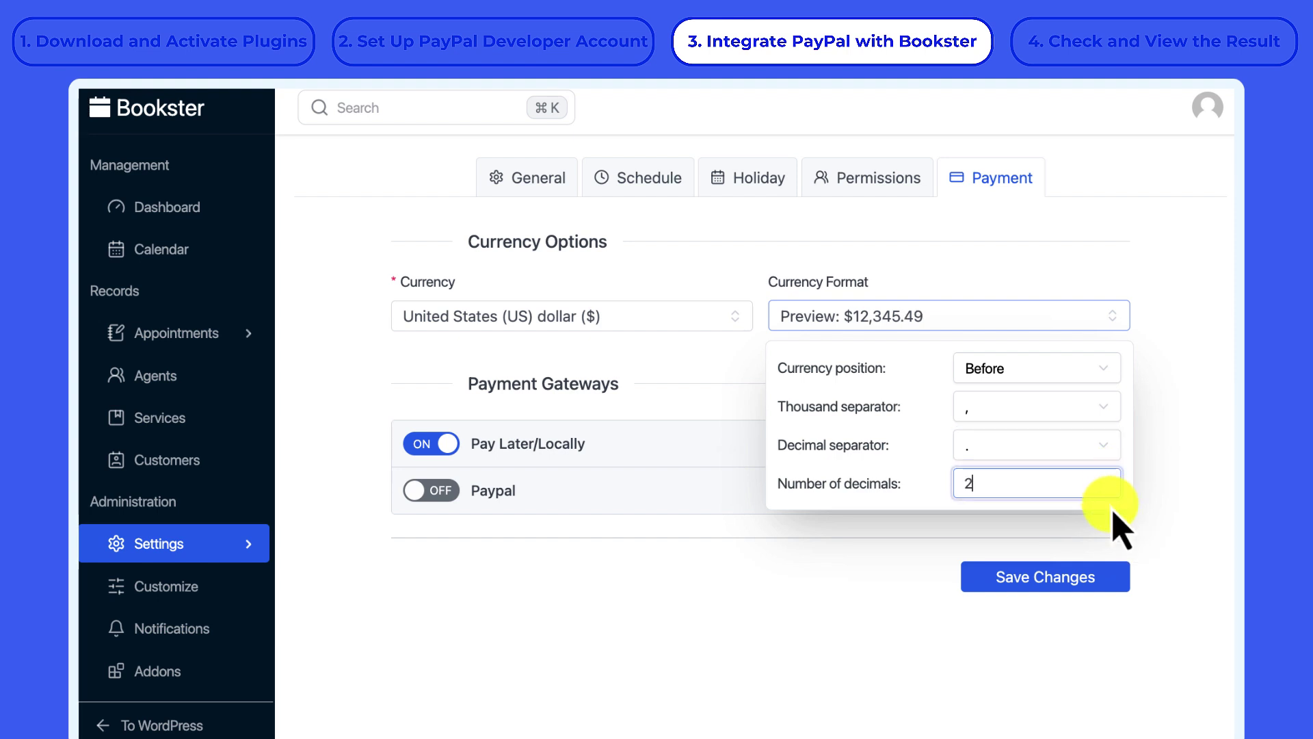
left_click(1118, 525)
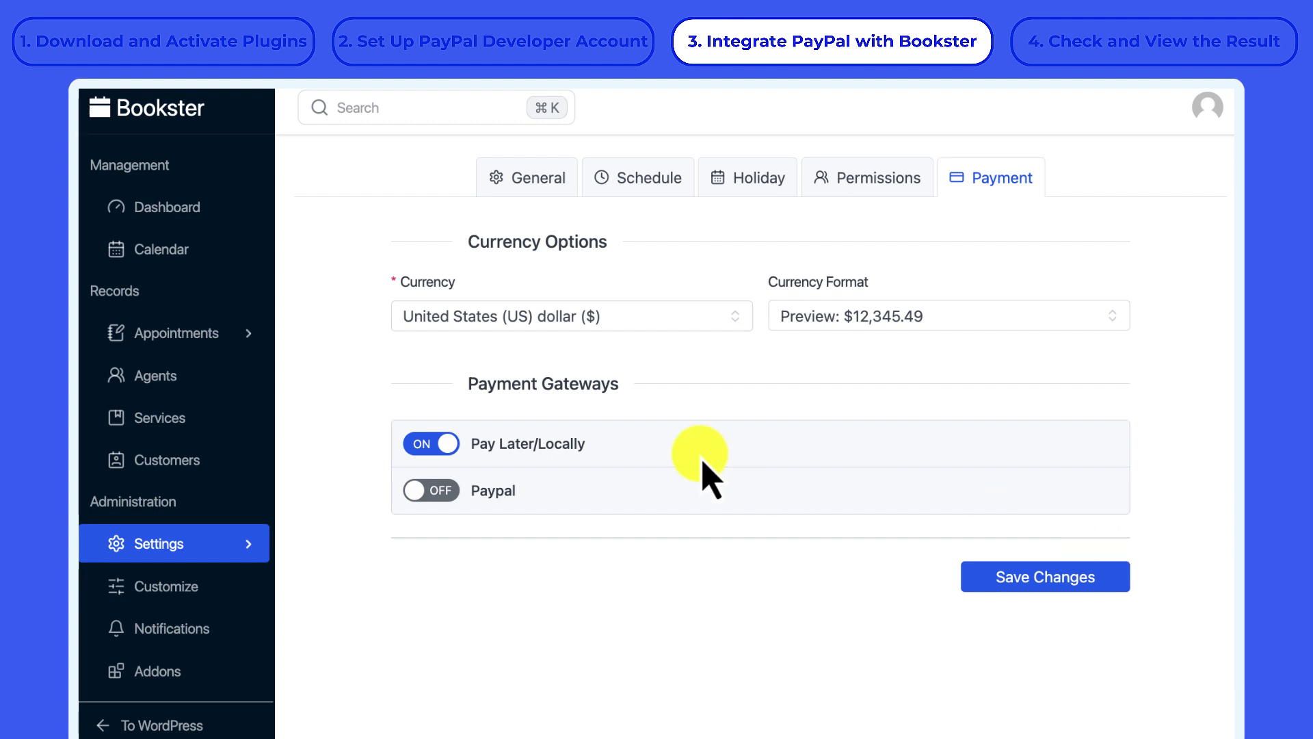
Switch the PayPal gateway on and keep it in Sandbox mode
left_click_drag(465, 385, 621, 388)
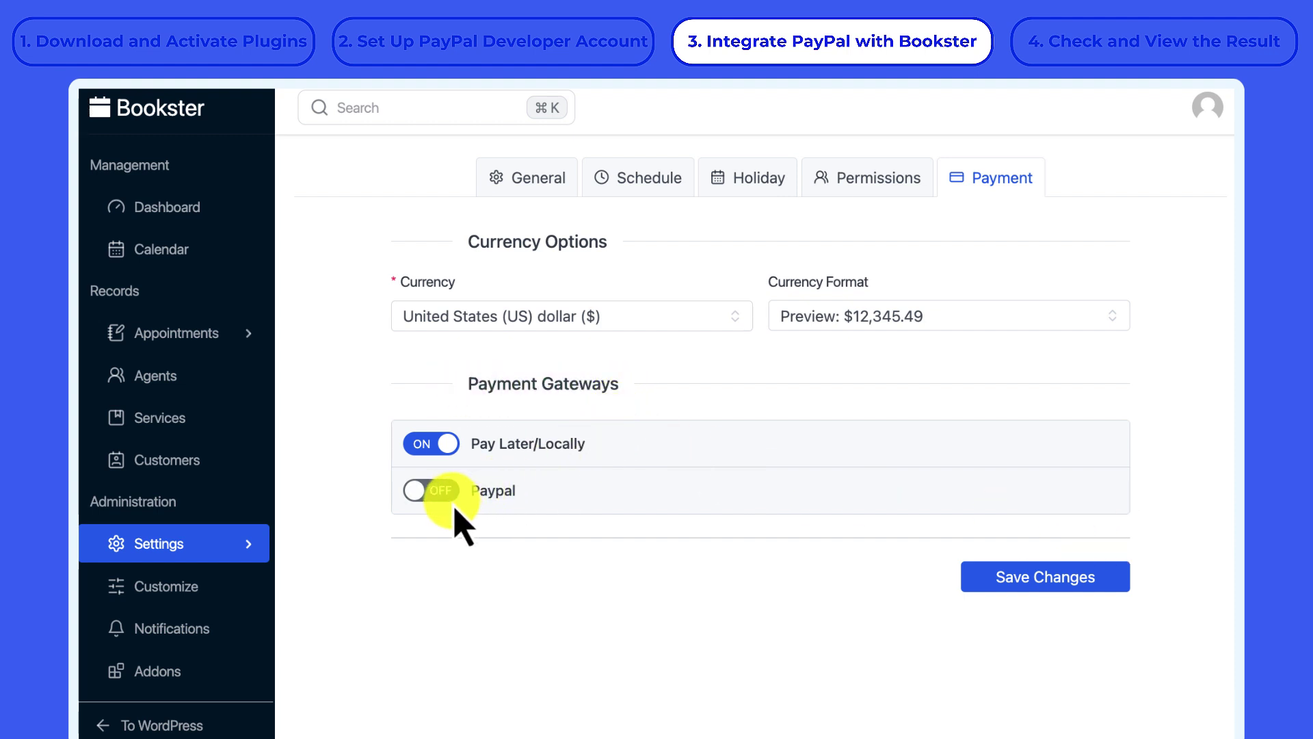
left_click(431, 490)
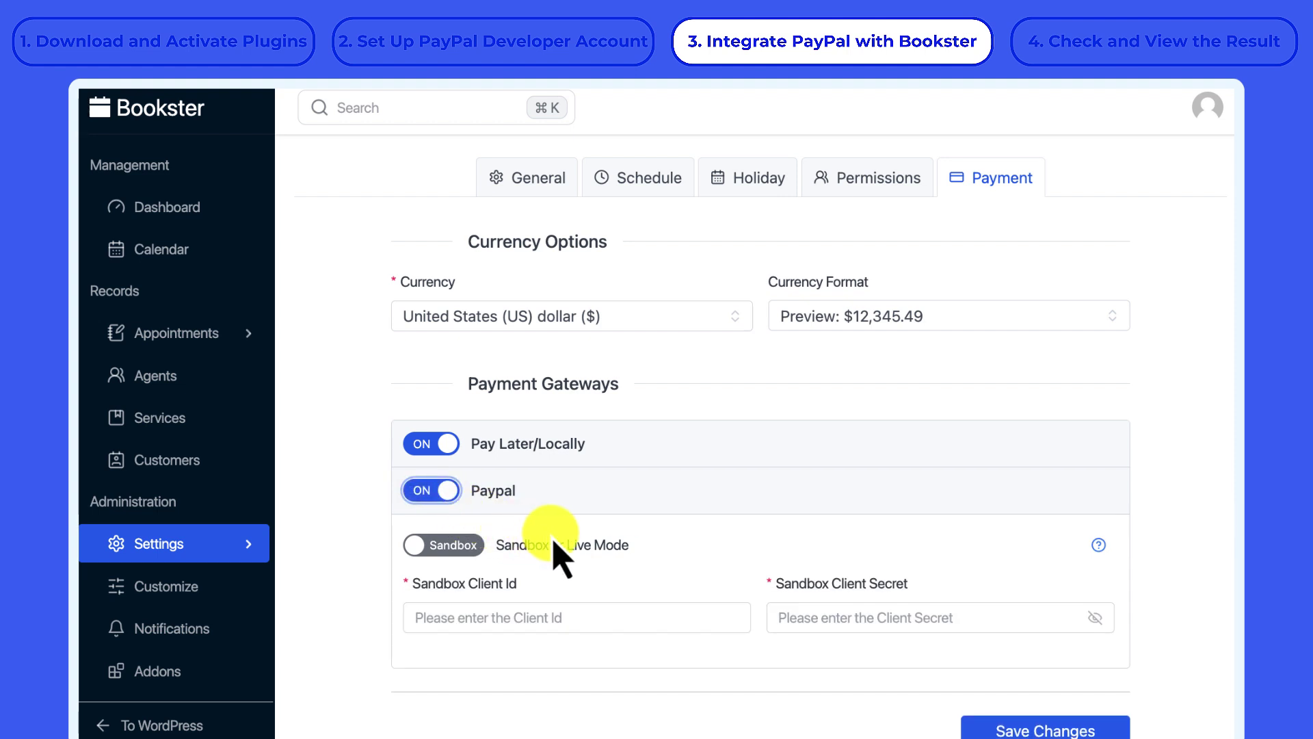
left_click(451, 554)
left_click(451, 554)
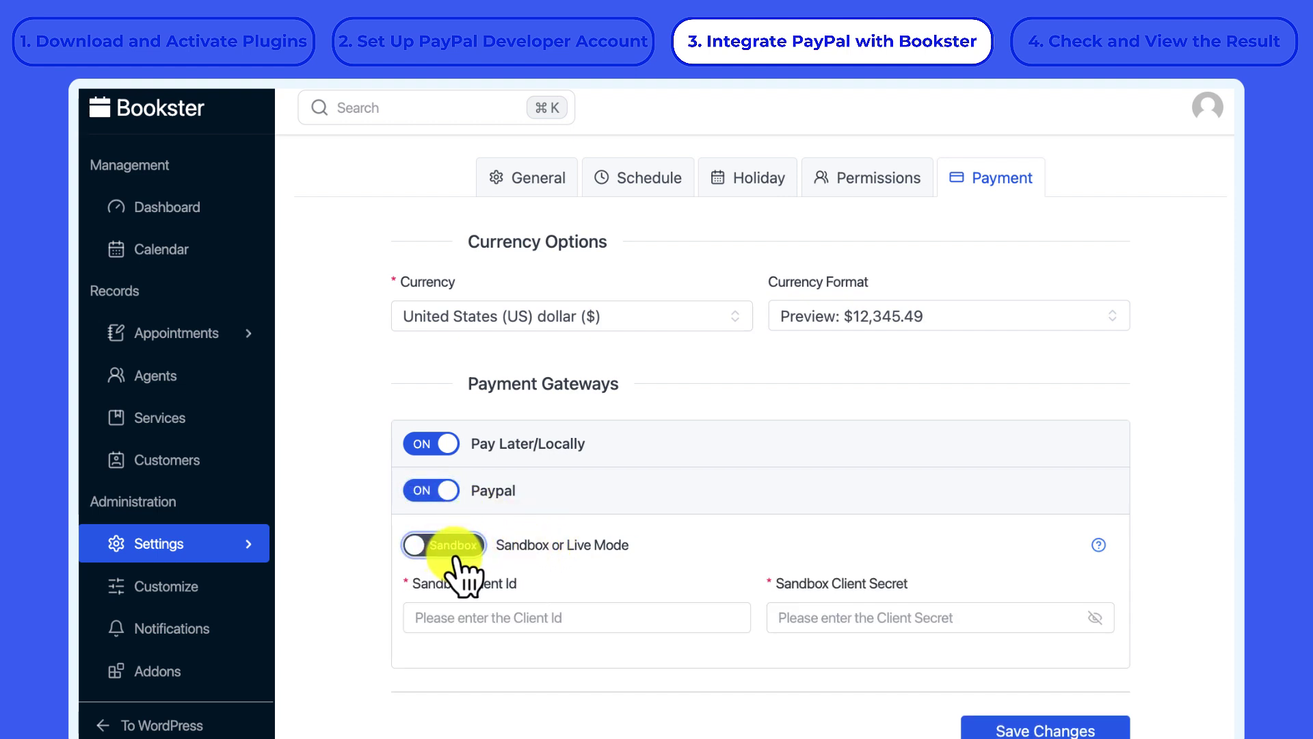
left_click(557, 617)
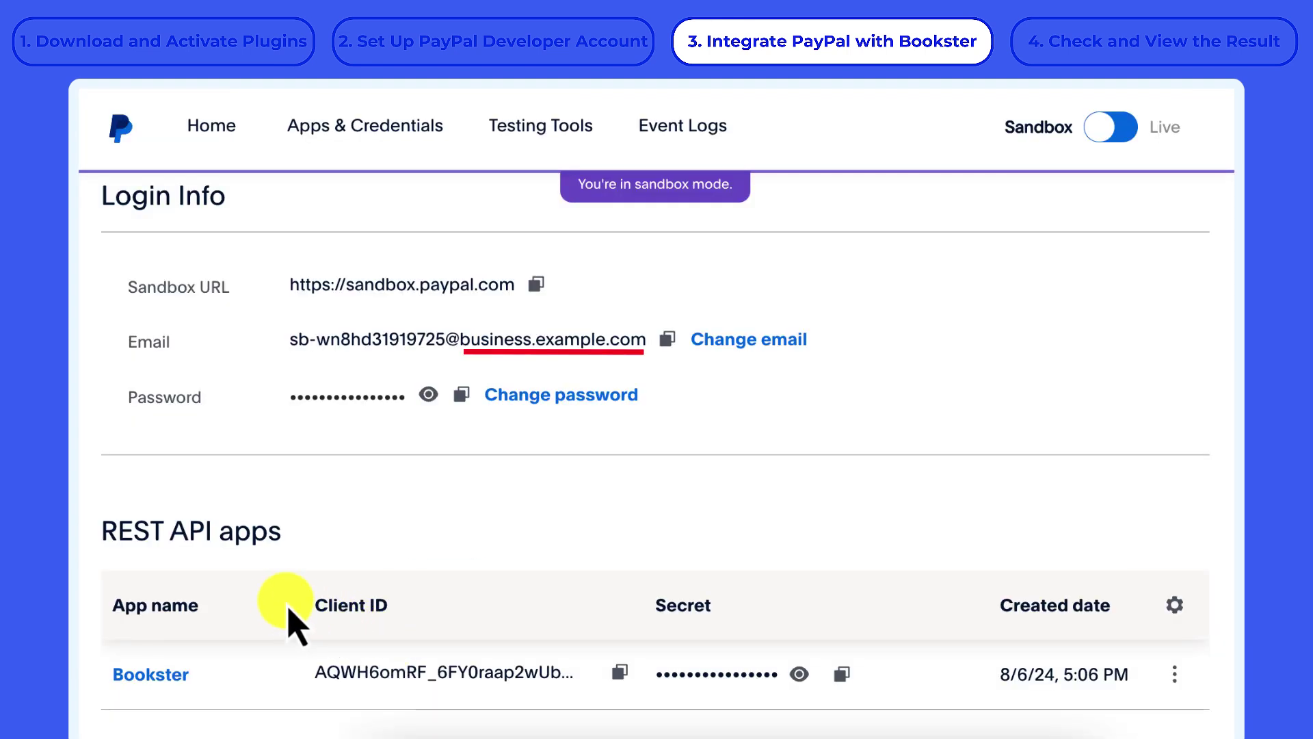
Copy the Bookster app's Client ID into Bookster's Sandbox Client Id field
left_click_drag(308, 605, 405, 614)
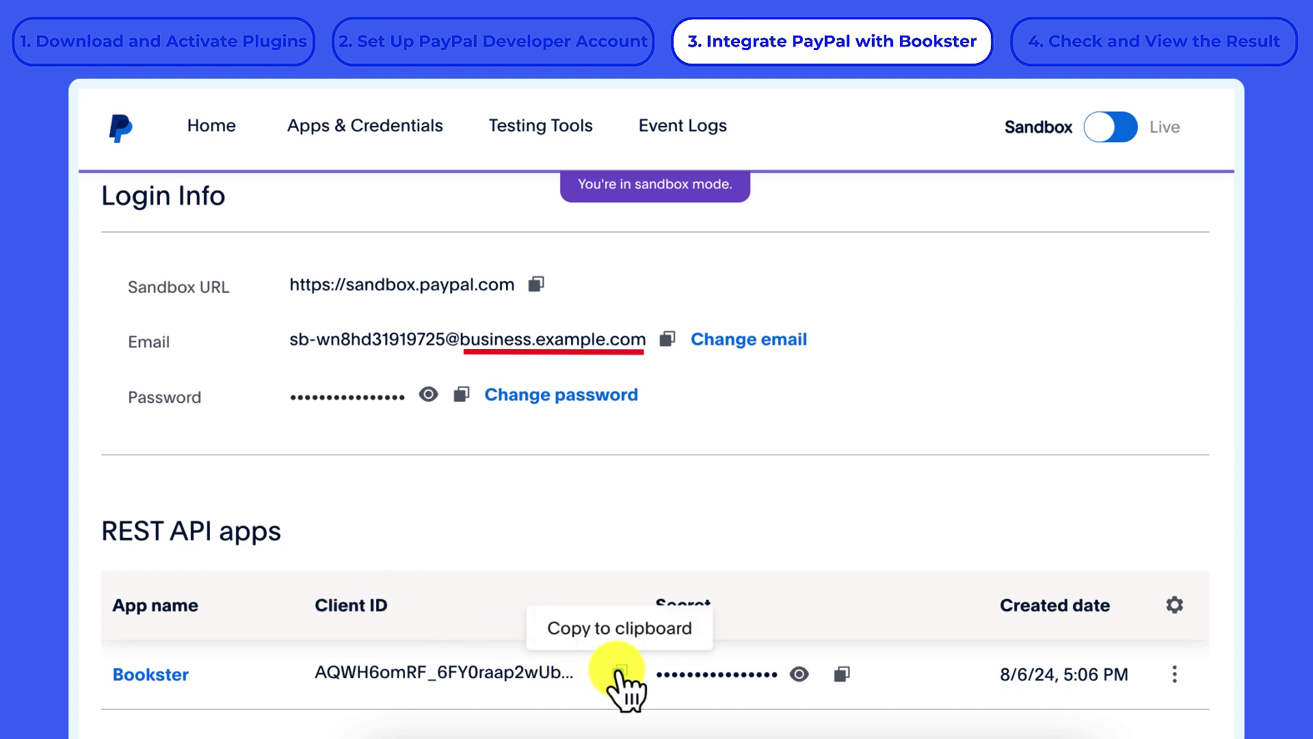
left_click(621, 672)
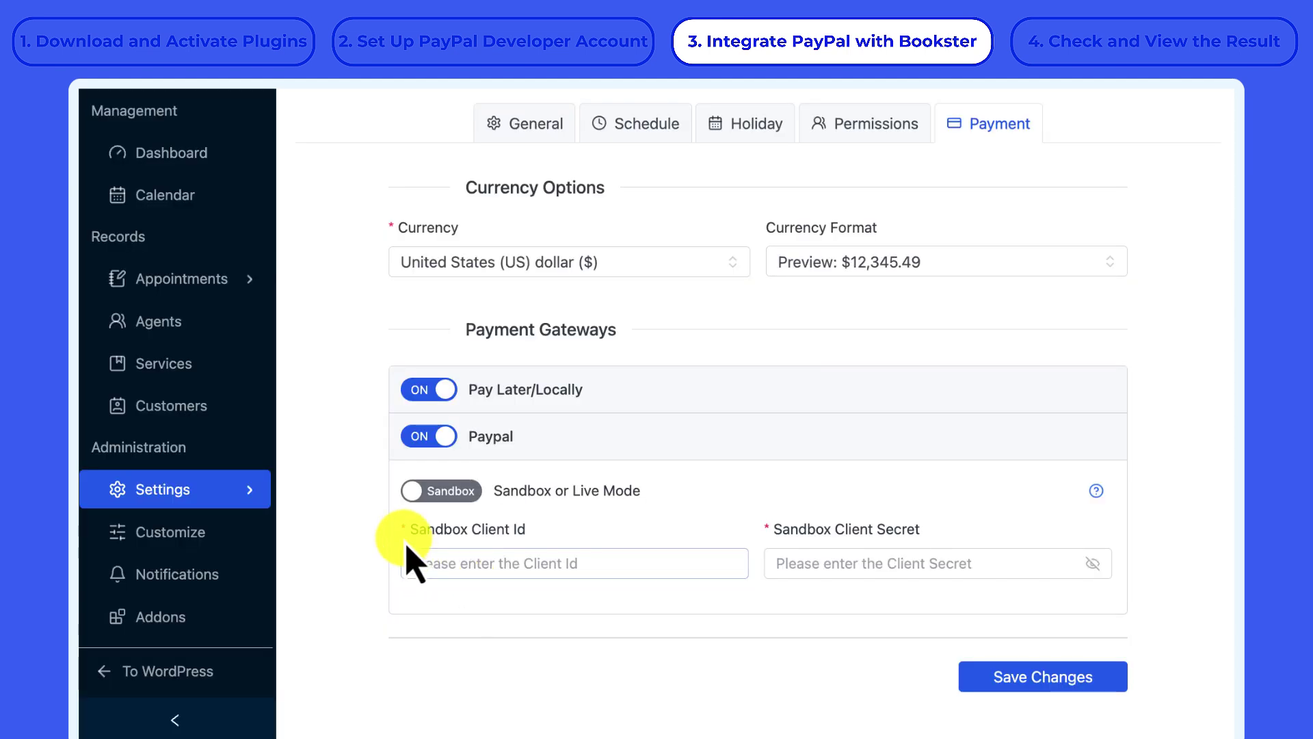
left_click(409, 554)
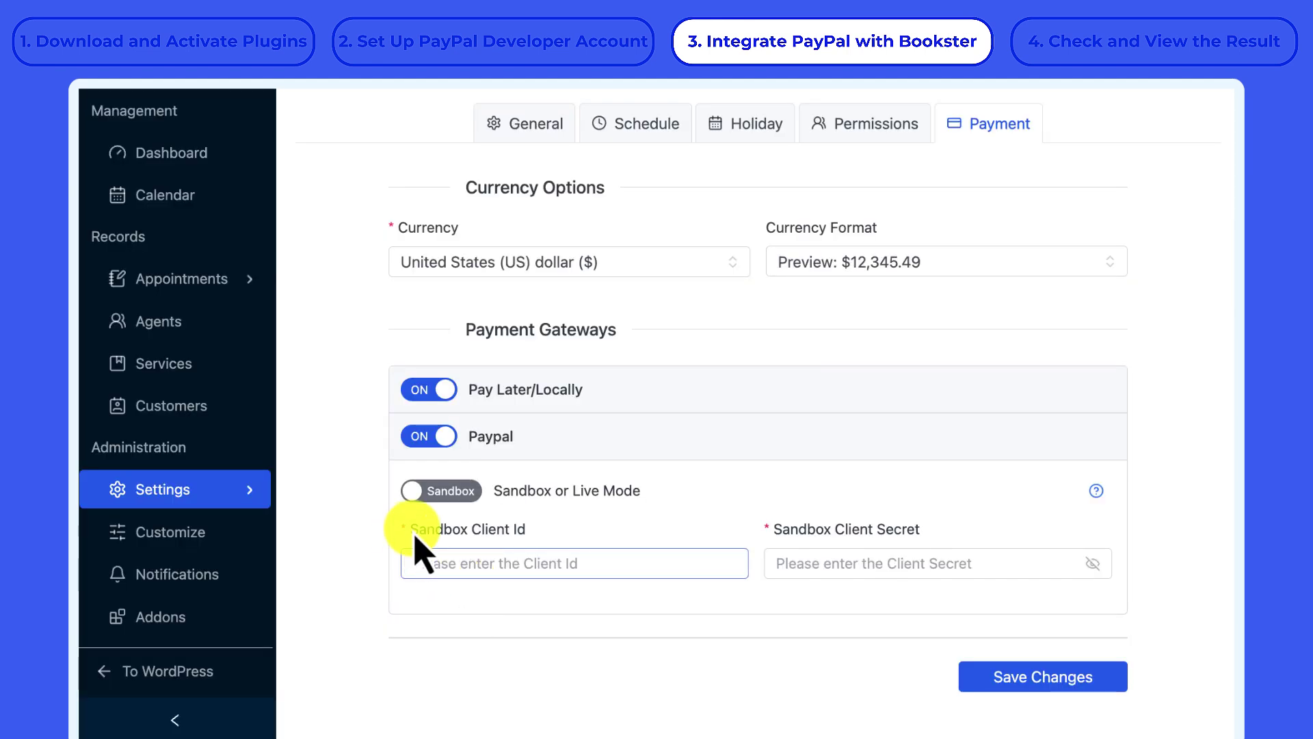
left_click_drag(413, 533, 543, 540)
left_click(538, 543)
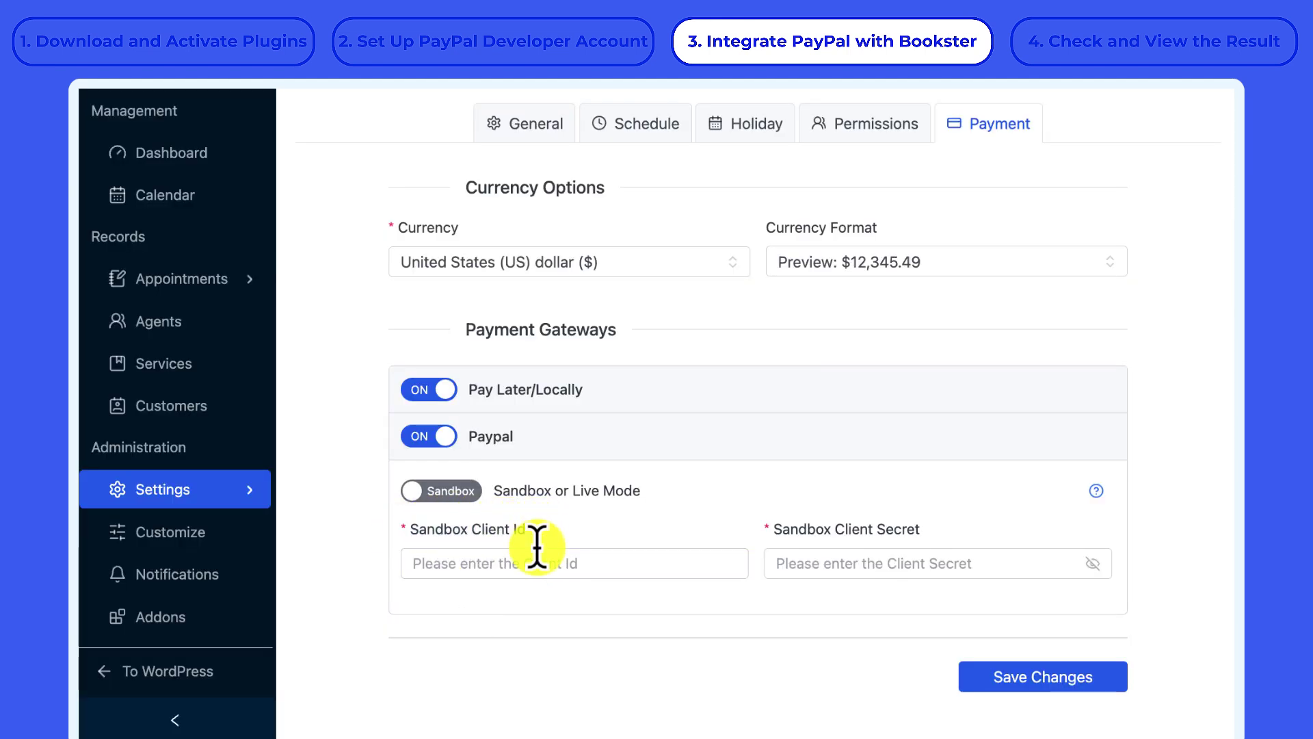
key("ctrl+v")
left_click(575, 614)
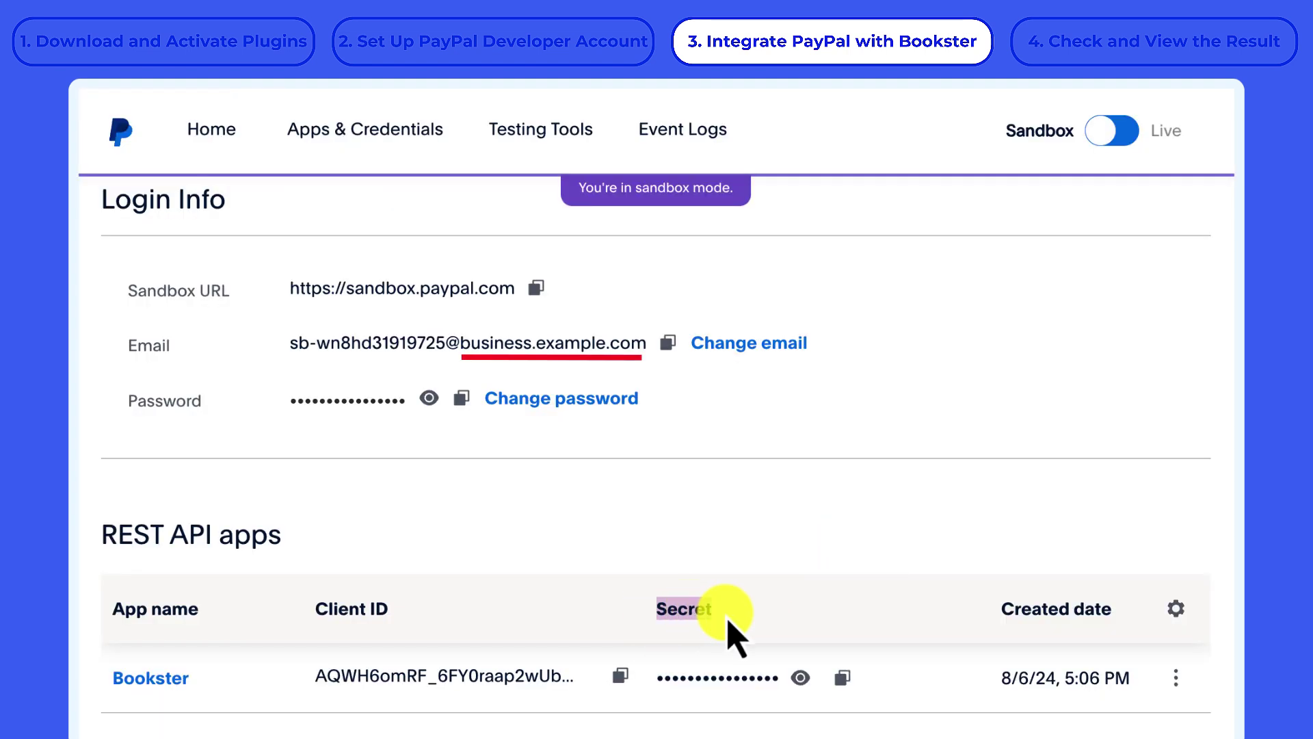
Copy the app's Secret into the Sandbox Client Secret field and save the payment settings
left_click(842, 678)
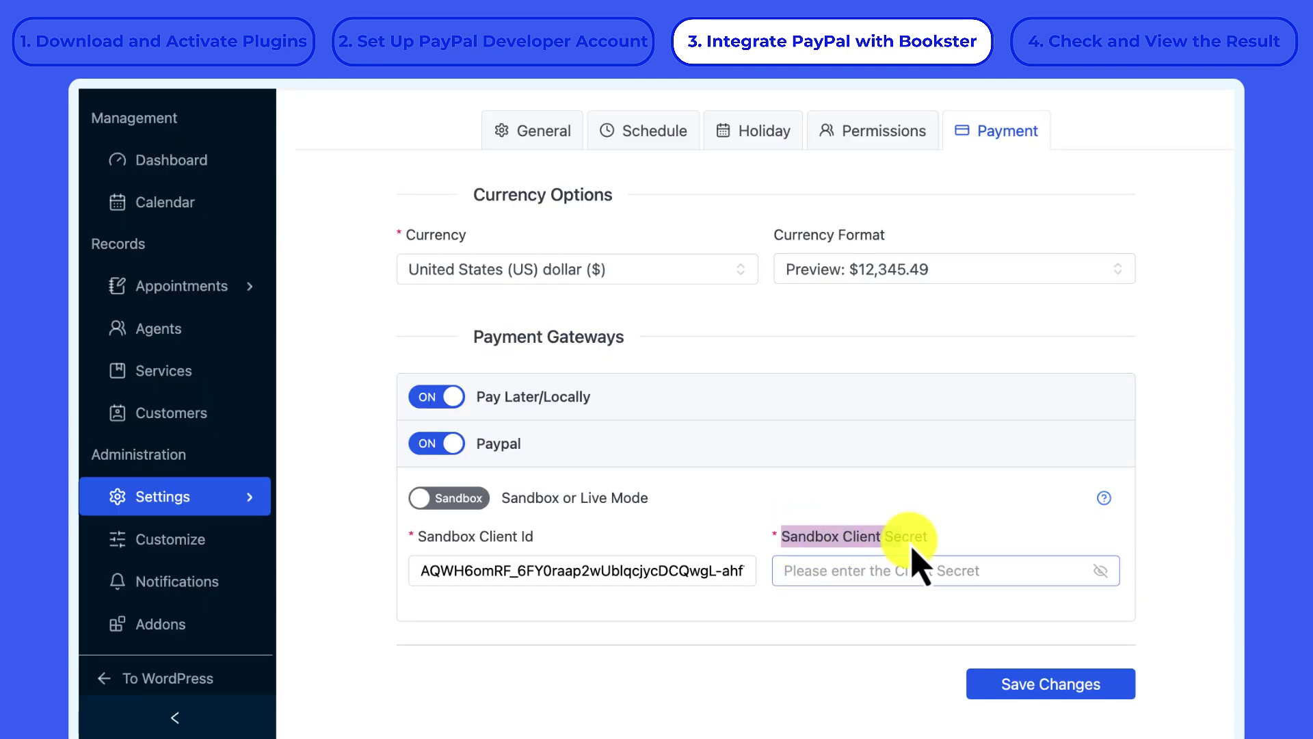
left_click(944, 570)
key("ctrl+v")
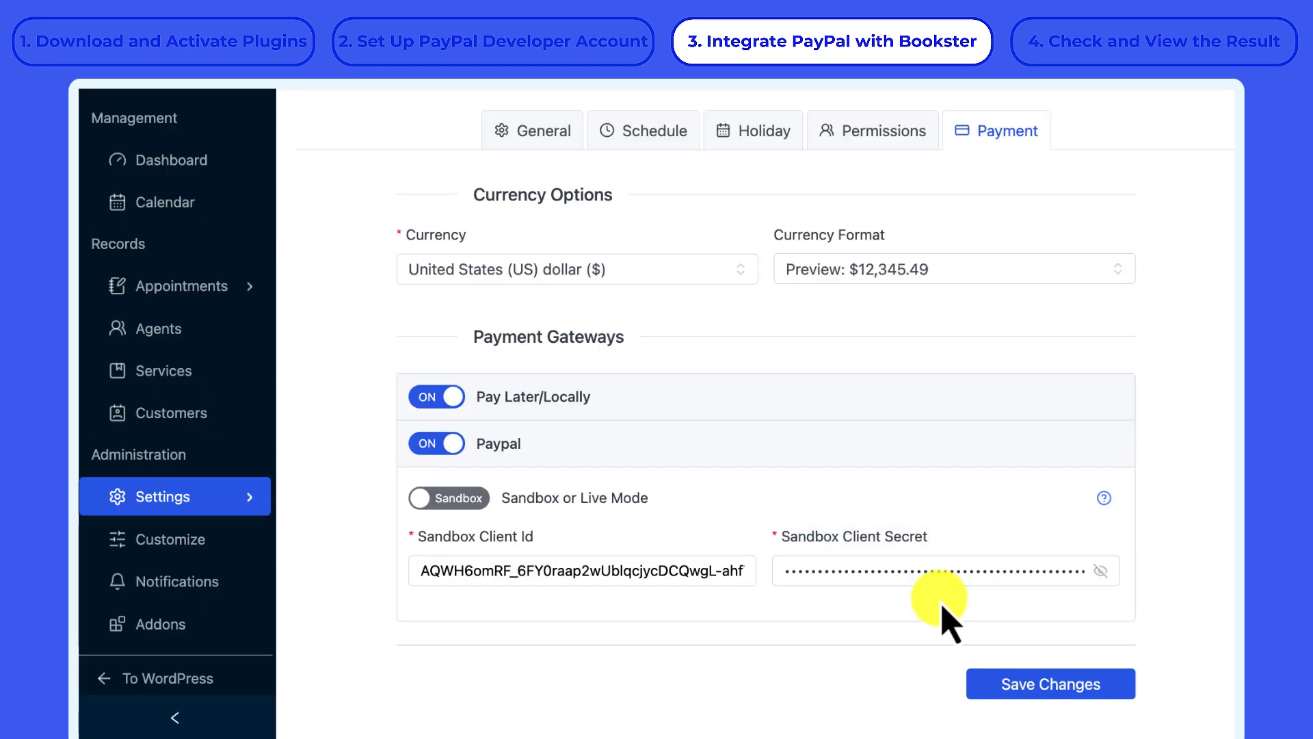
left_click(1032, 685)
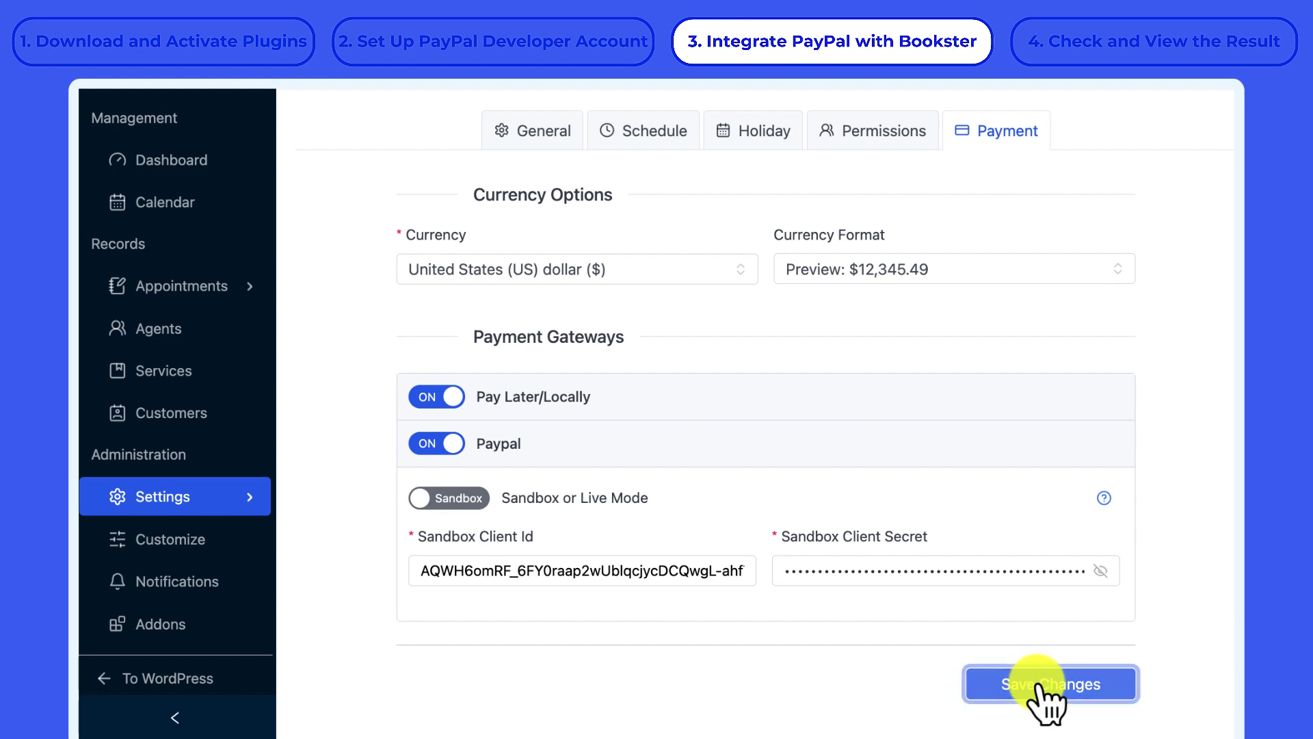
Book Aerial Yoga with an agent for August 15, 07:00–08:00 AM and confirm the slot
left_click(764, 686)
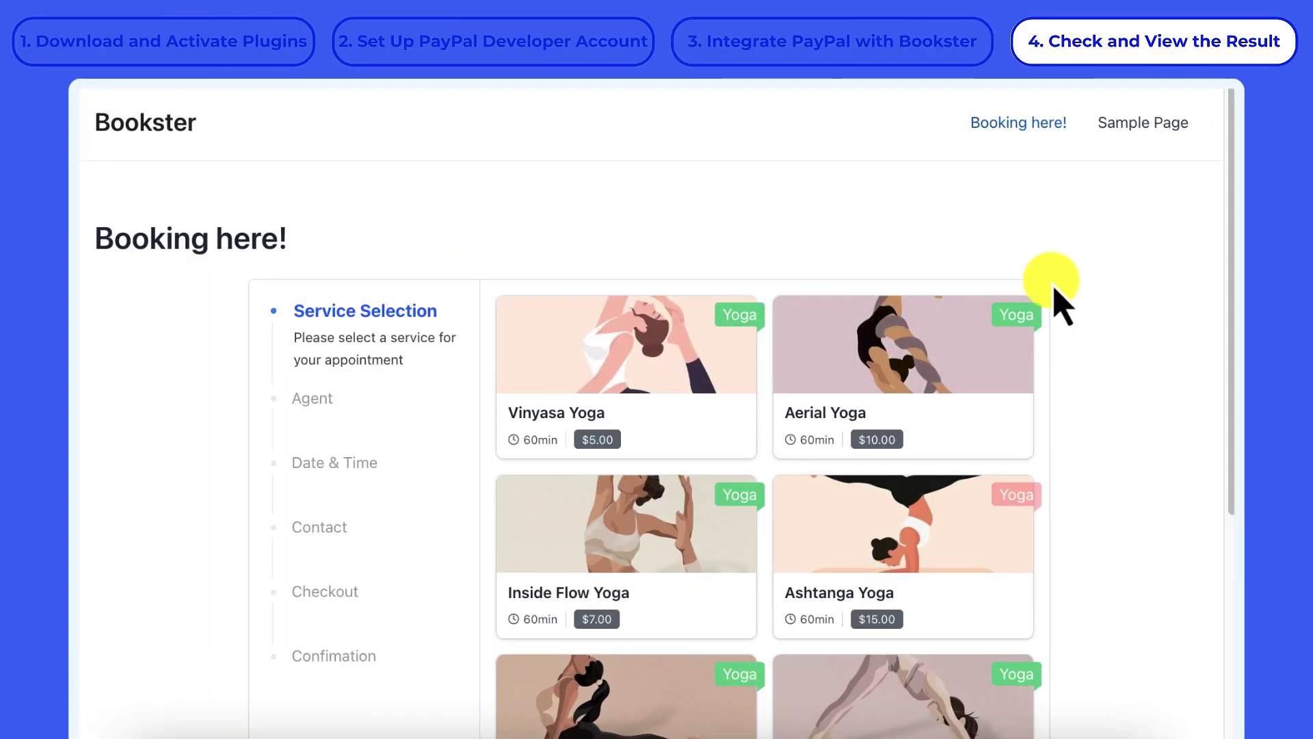
left_click(1026, 309)
left_click(446, 373)
left_click(626, 498)
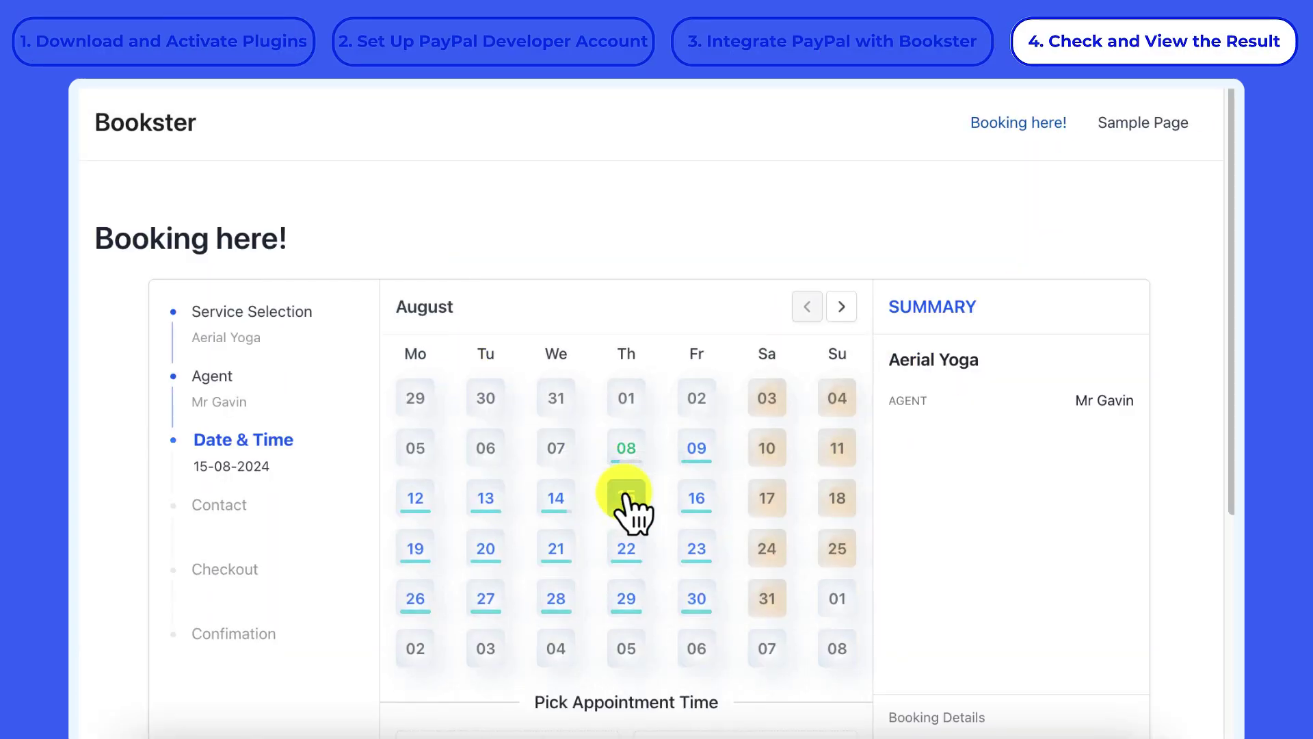
scroll(1226, 650, "down", 3)
left_click(745, 502)
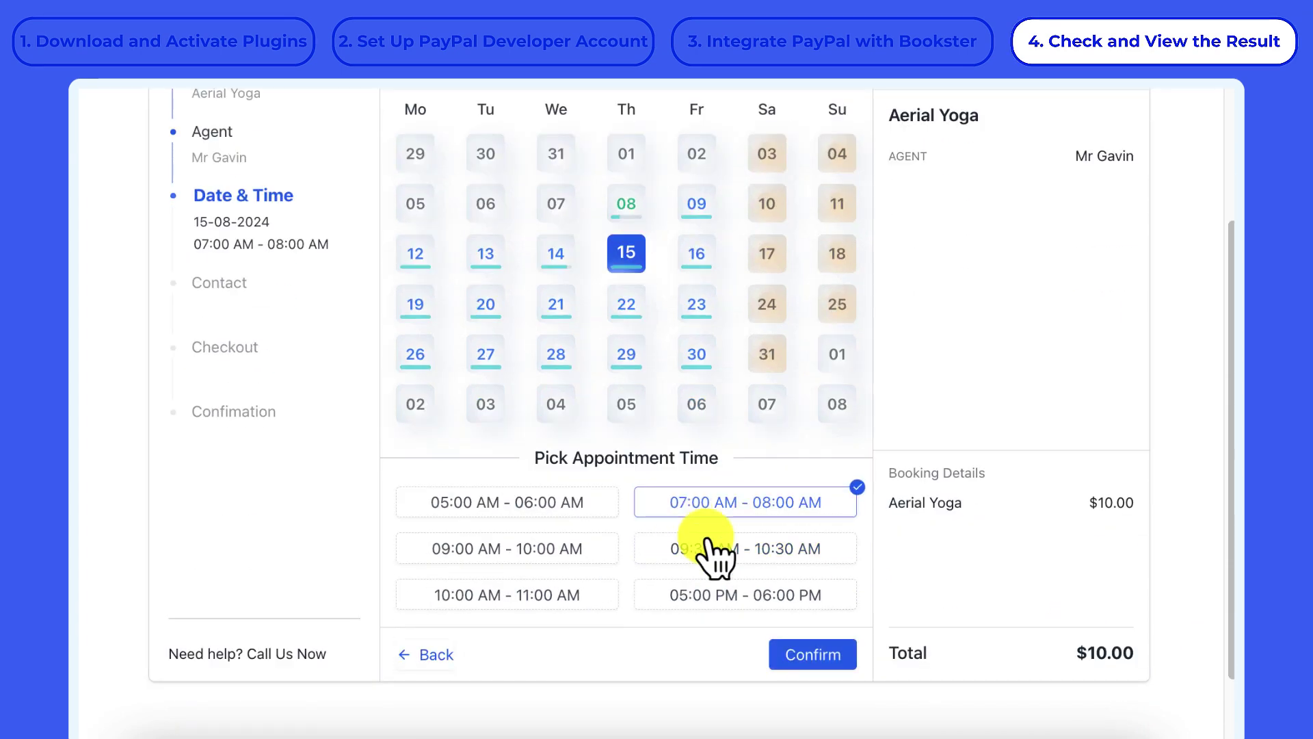
left_click(811, 654)
Submit the contact details, then paste the sandbox personal account email into the PayPal login
left_click(837, 655)
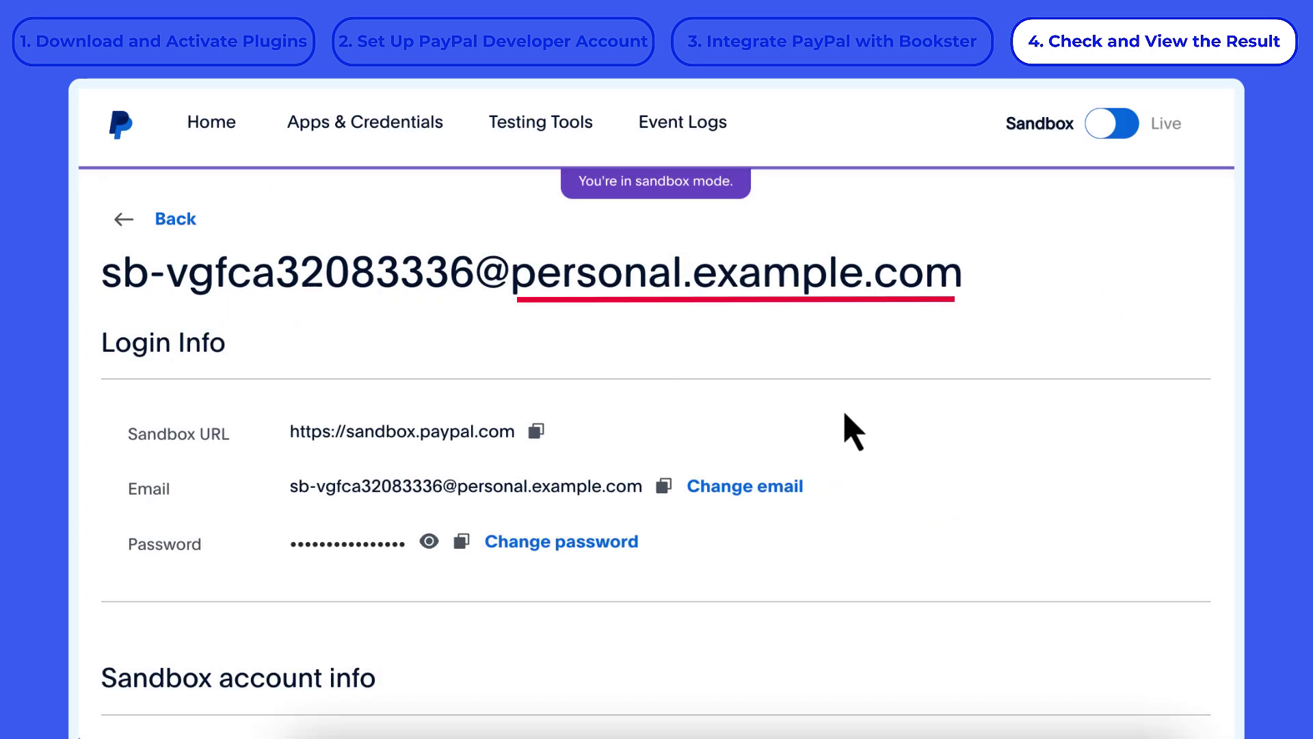
left_click(664, 487)
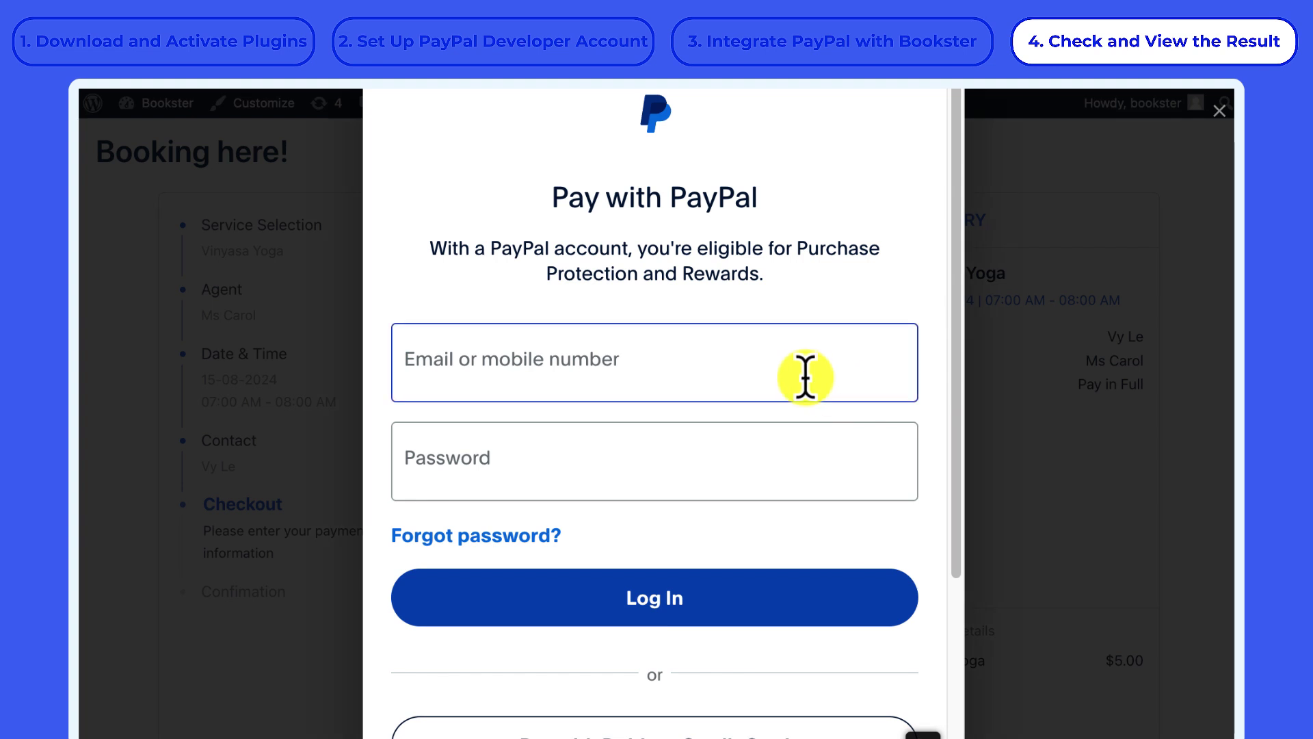
left_click(806, 377)
key("ctrl+v")
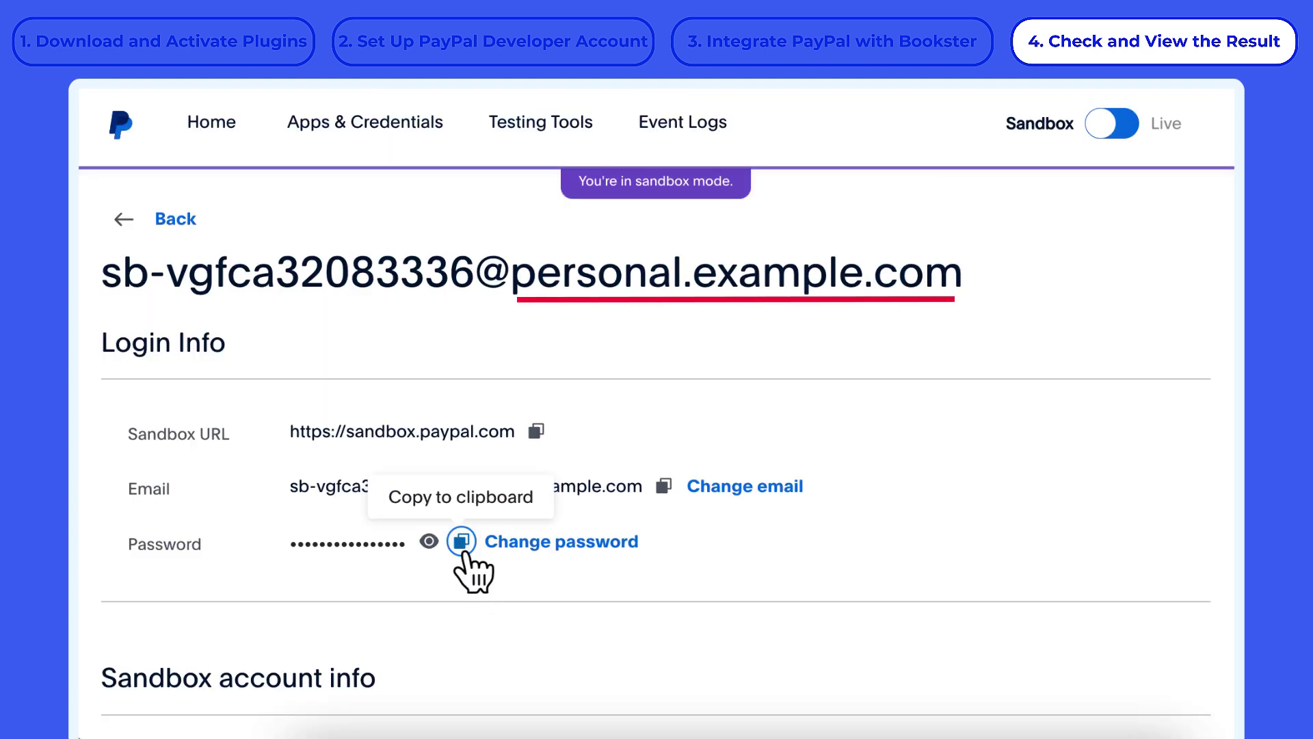
Paste the sandbox account password and log in to the PayPal sandbox buyer account
left_click(462, 541)
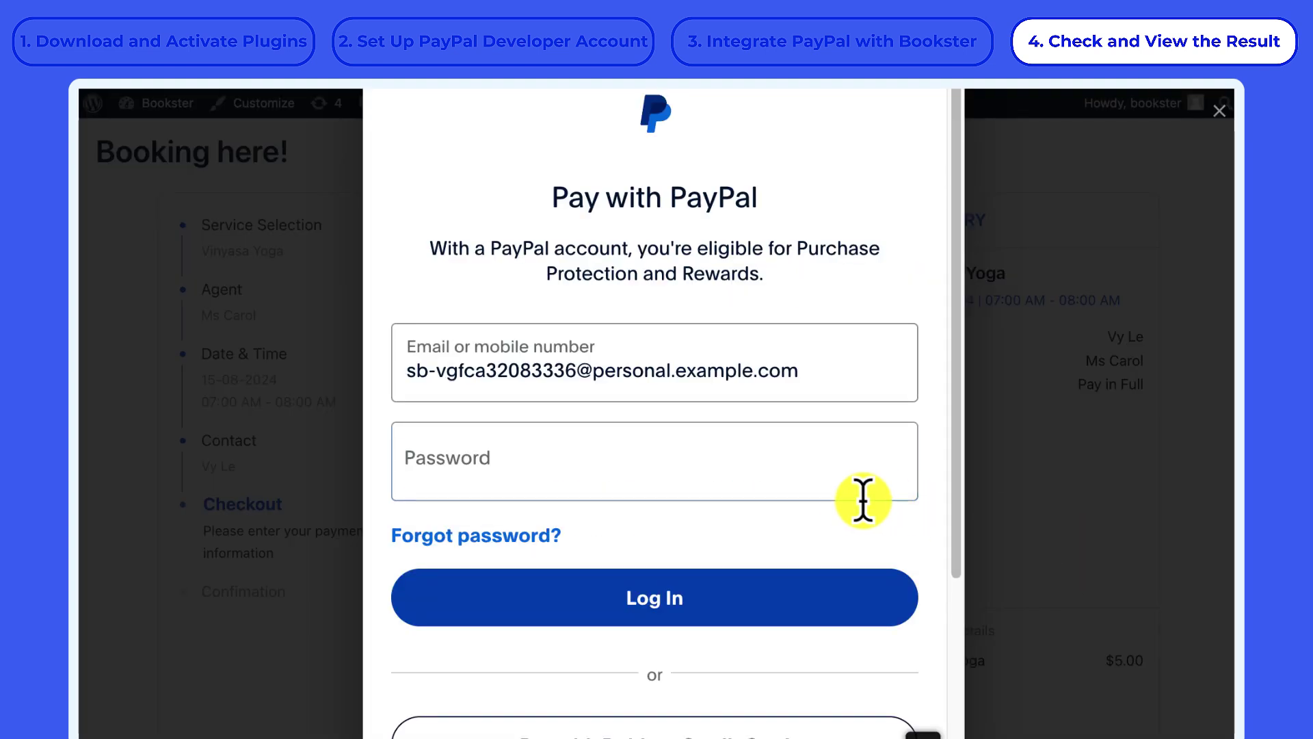
left_click(866, 491)
key("ctrl+v")
left_click(807, 582)
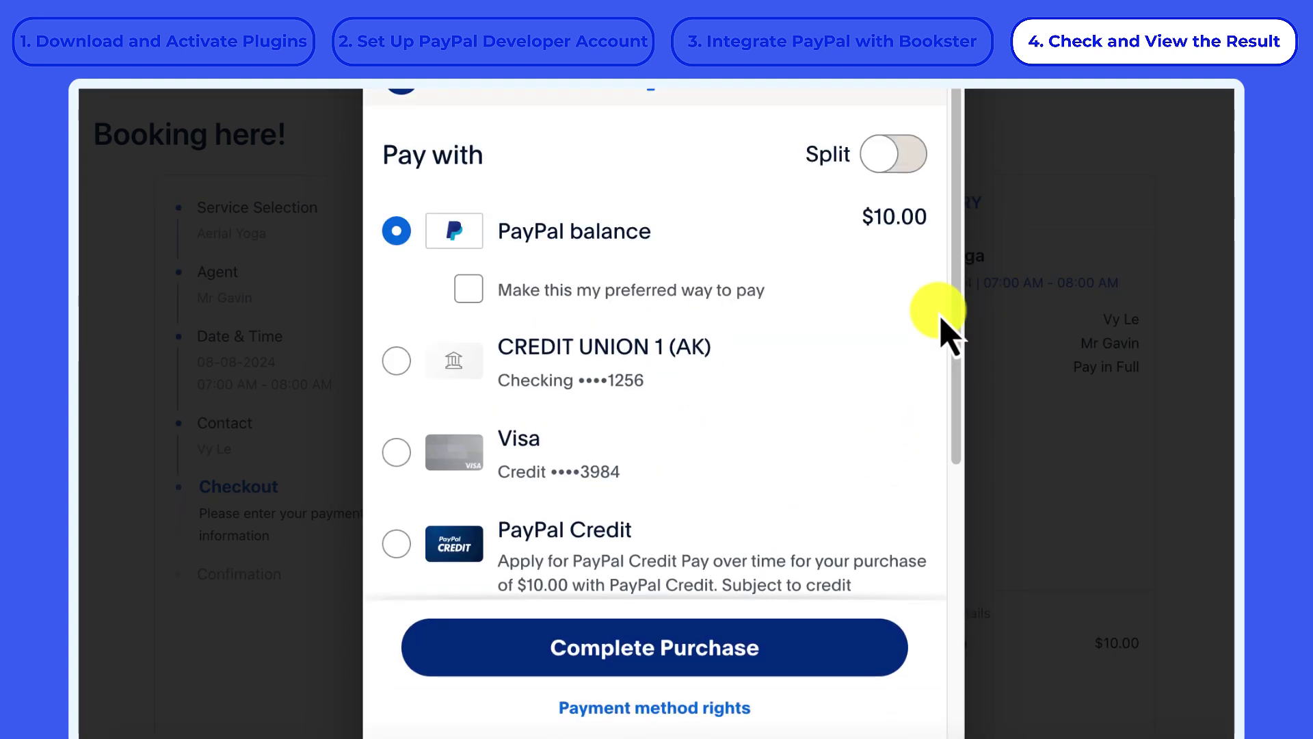
scroll(883, 501, "down", 3)
scroll(879, 499, "up", 2)
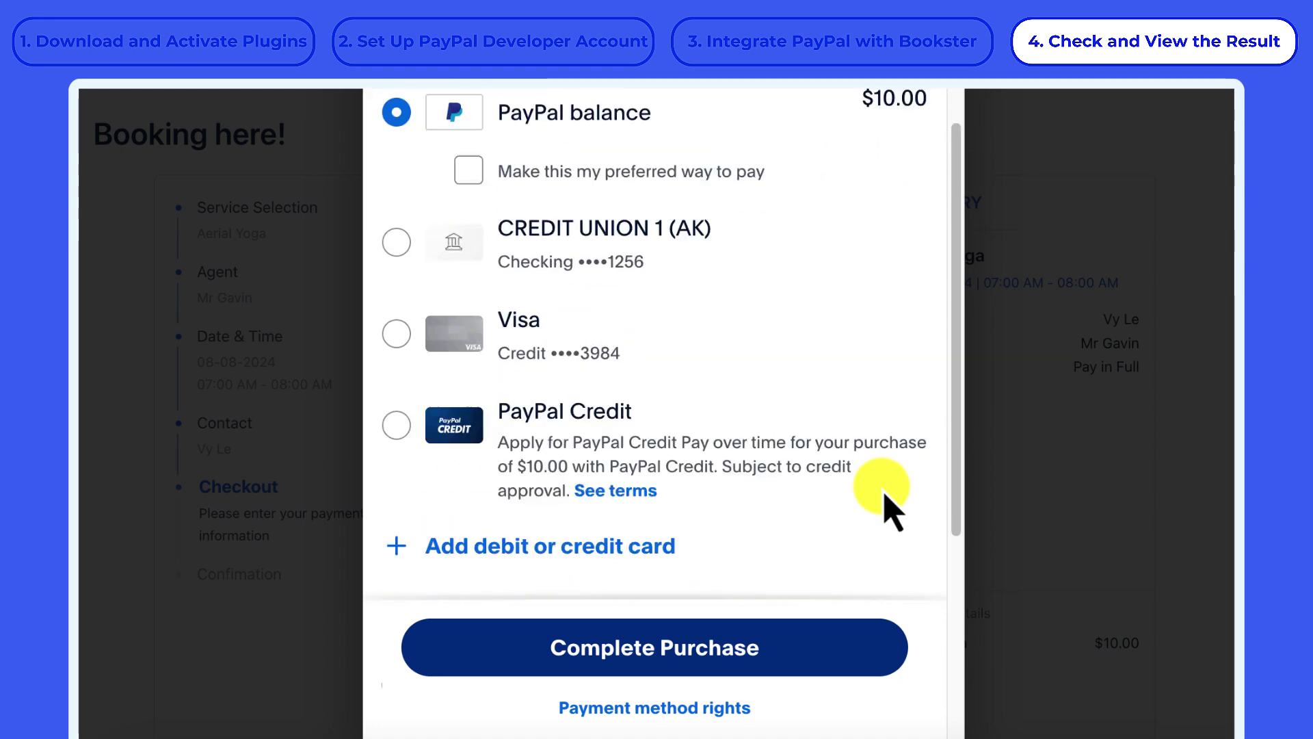
scroll(852, 554, "up", 3)
Complete the $10.00 purchase paid from the PayPal balance
left_click(796, 642)
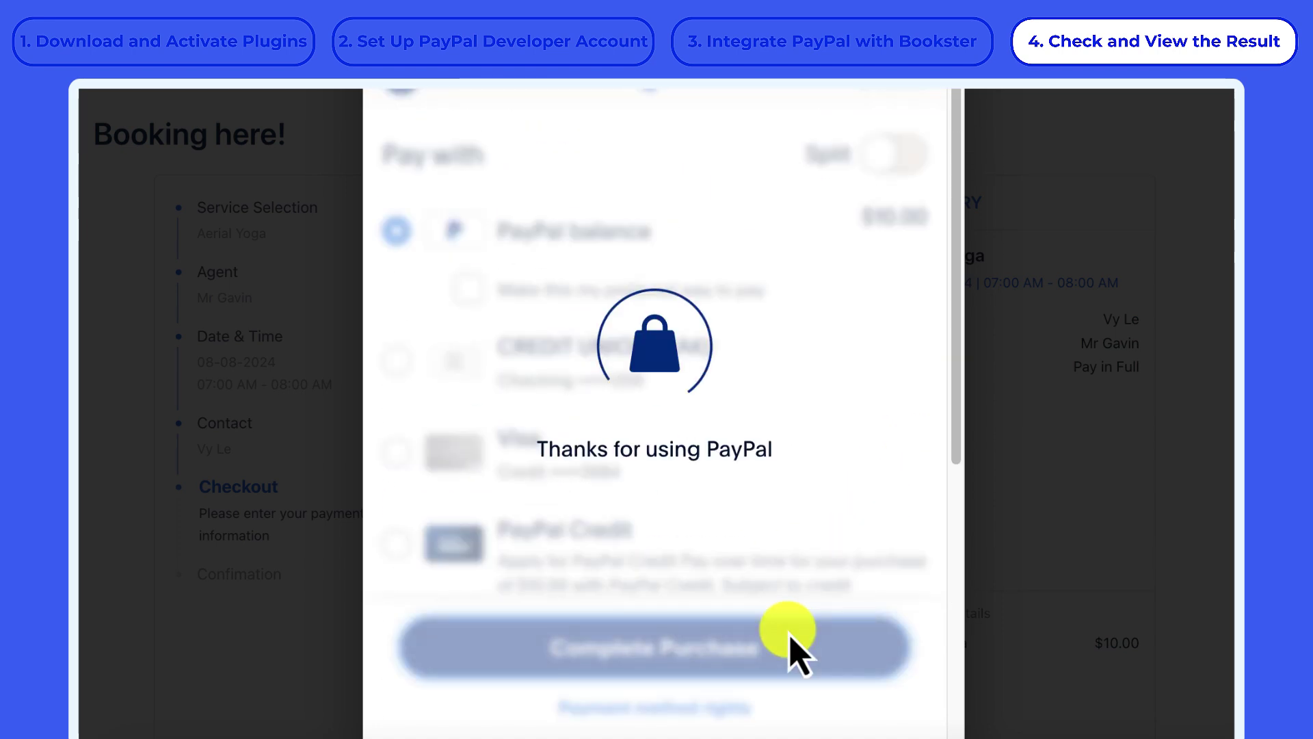